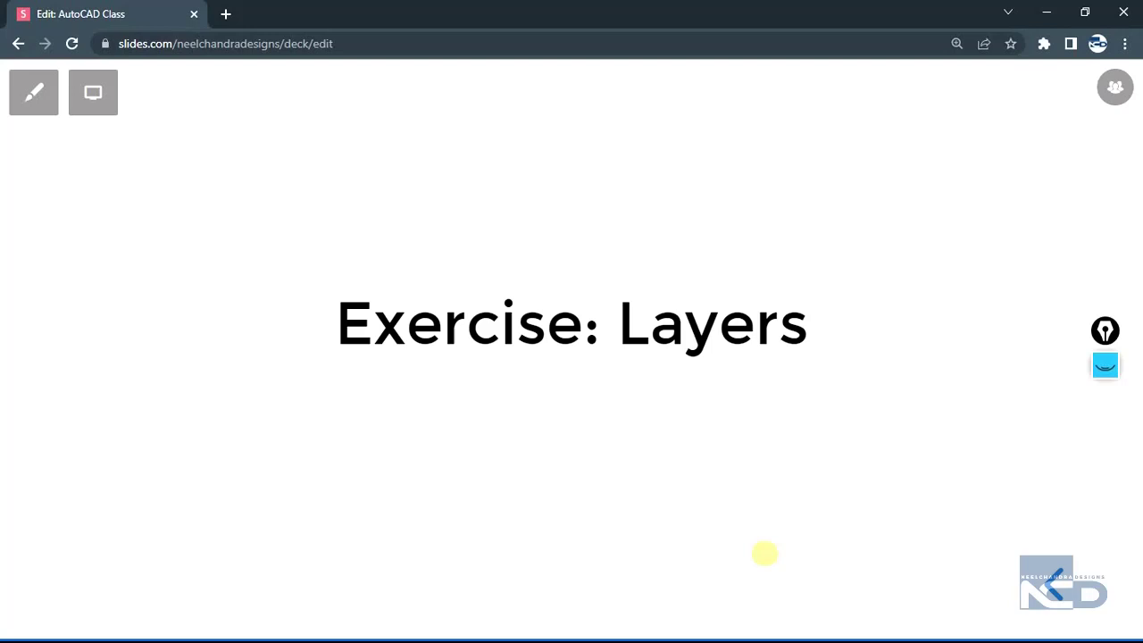
Step: Switch from the Slides.com 'Exercise: Layers' deck to the AutoCAD flange drawing
key("alt+Tab")
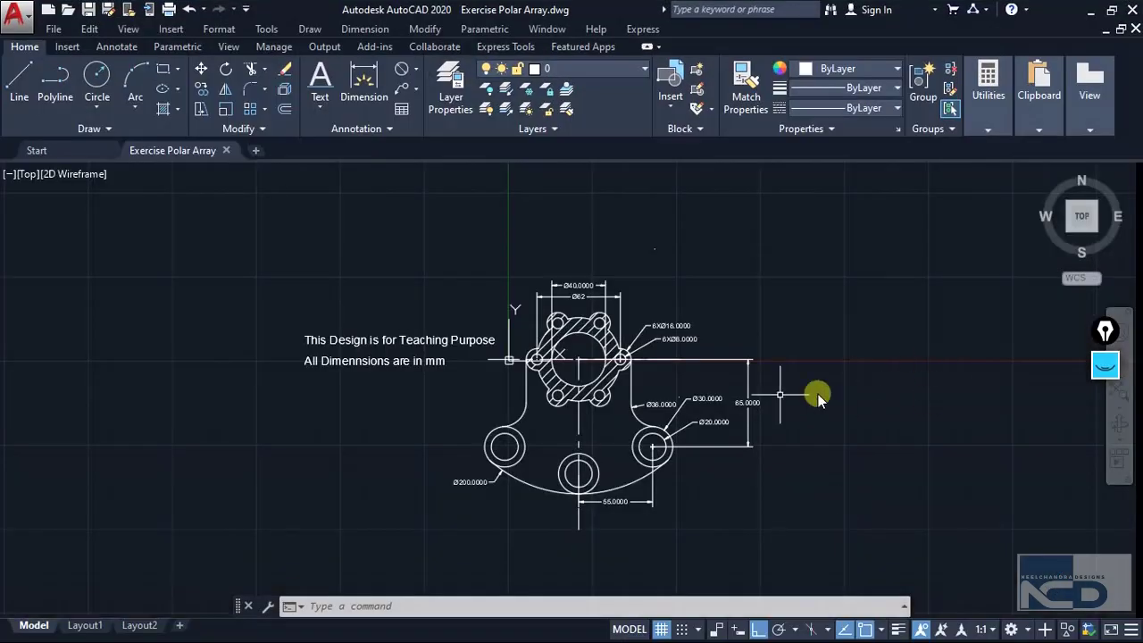
Step: Zoom and pan until the flange, its 6X Ø16 holes and mm note are readable
scroll(616, 387, "up", 1)
scroll(616, 400, "up", 1)
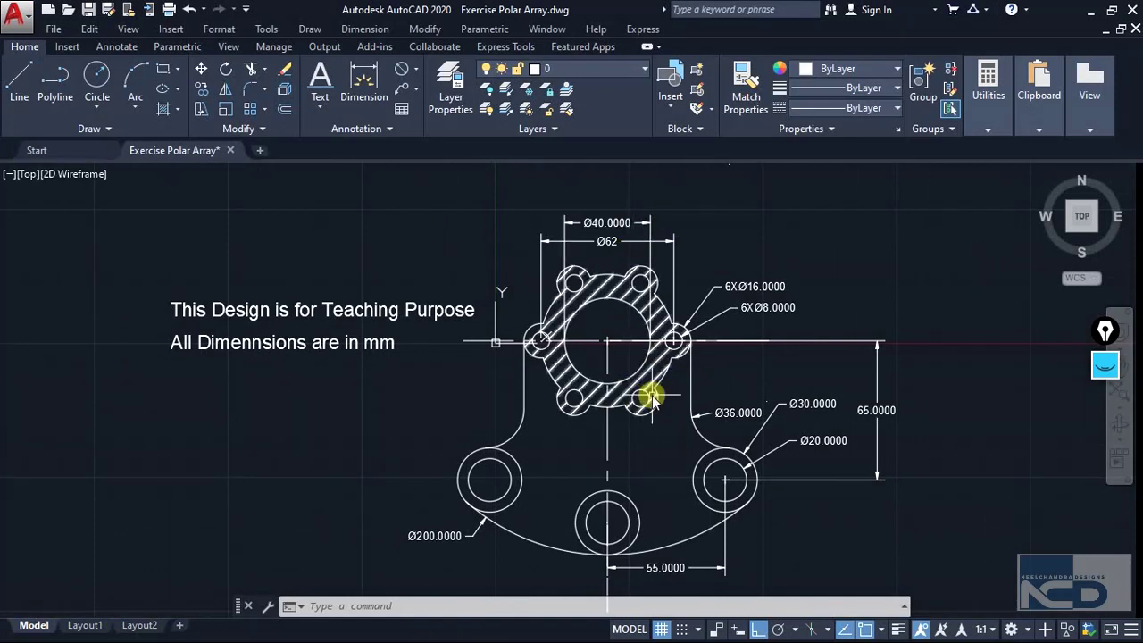
middle_click_drag(604, 401, 610, 412)
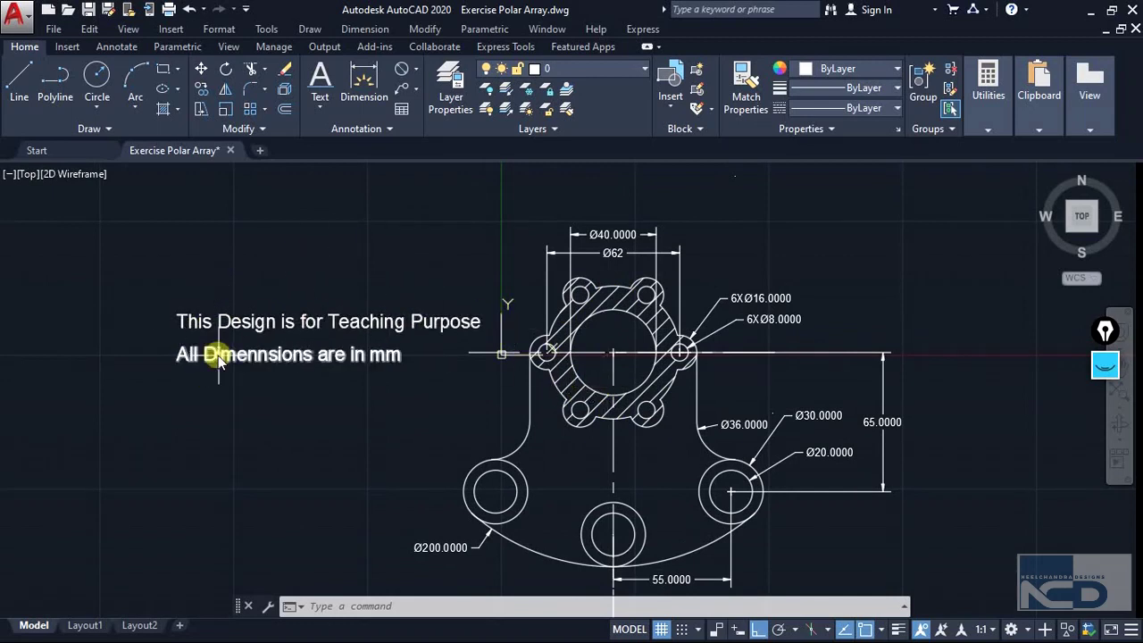
scroll(677, 415, "down", 3)
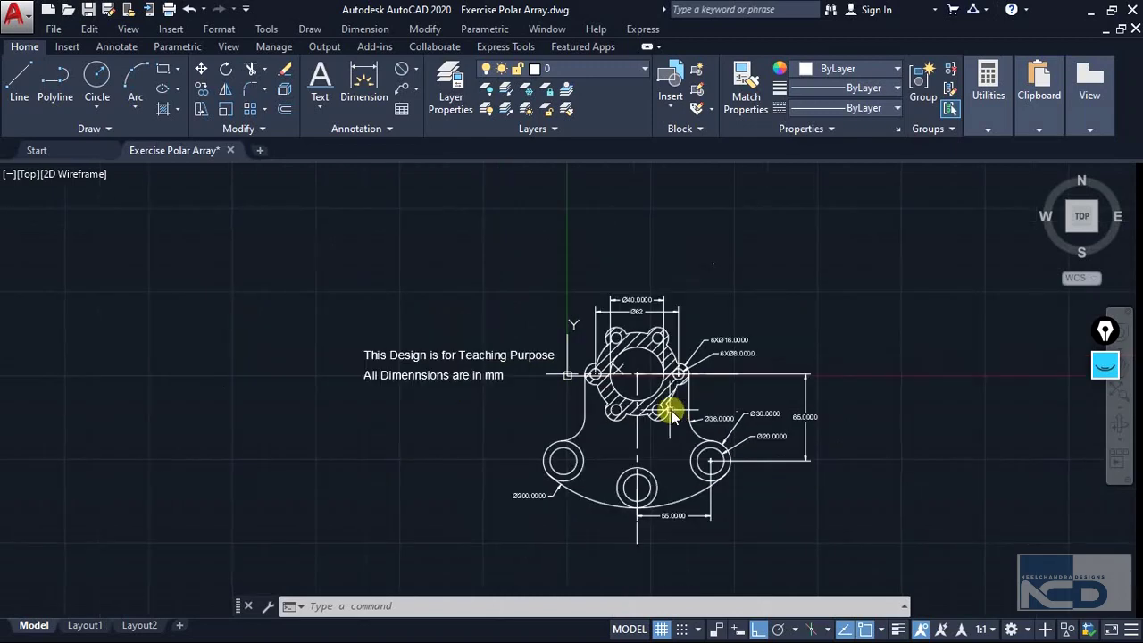
scroll(566, 357, "up", 3)
middle_click_drag(560, 370, 575, 382)
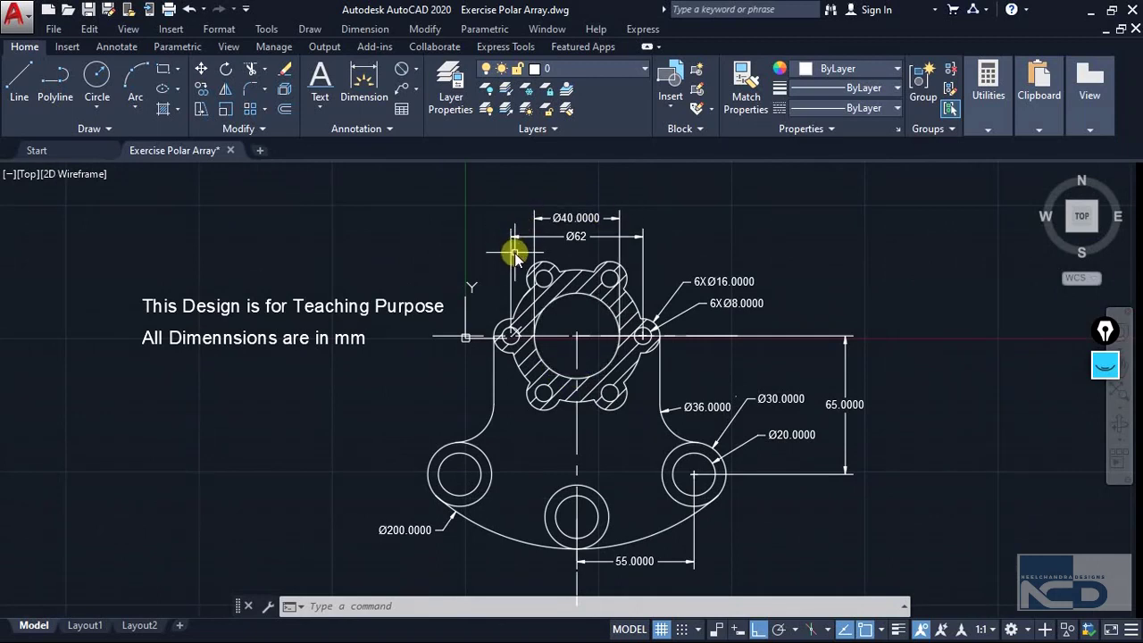
left_click_drag(489, 86, 629, 88)
left_click_drag(478, 112, 638, 116)
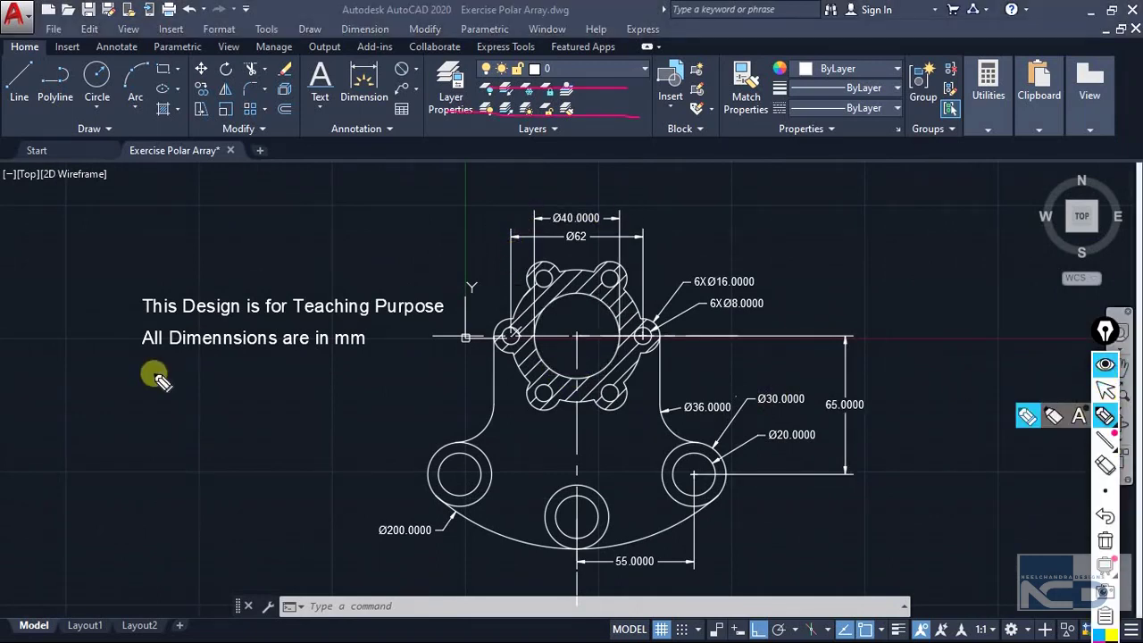
Step: Highlight the notes and Ø40/Ø62 dimensions, then check the existing layers 0 and Defpoints
mouse_move(125, 278)
left_mouse_down()
mouse_move(119, 357)
mouse_move(412, 371)
mouse_move(445, 361)
mouse_move(443, 291)
mouse_move(145, 283)
left_mouse_up()
mouse_move(636, 190)
left_mouse_down()
mouse_move(491, 189)
mouse_move(487, 256)
mouse_move(672, 263)
mouse_move(668, 171)
left_mouse_up()
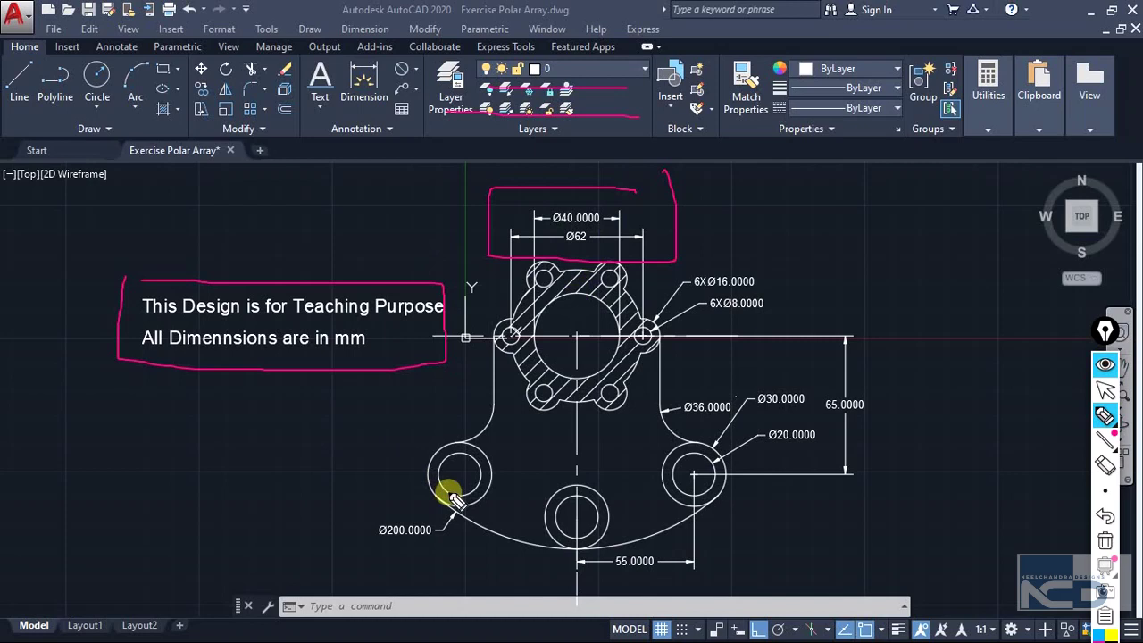
left_click(1104, 540)
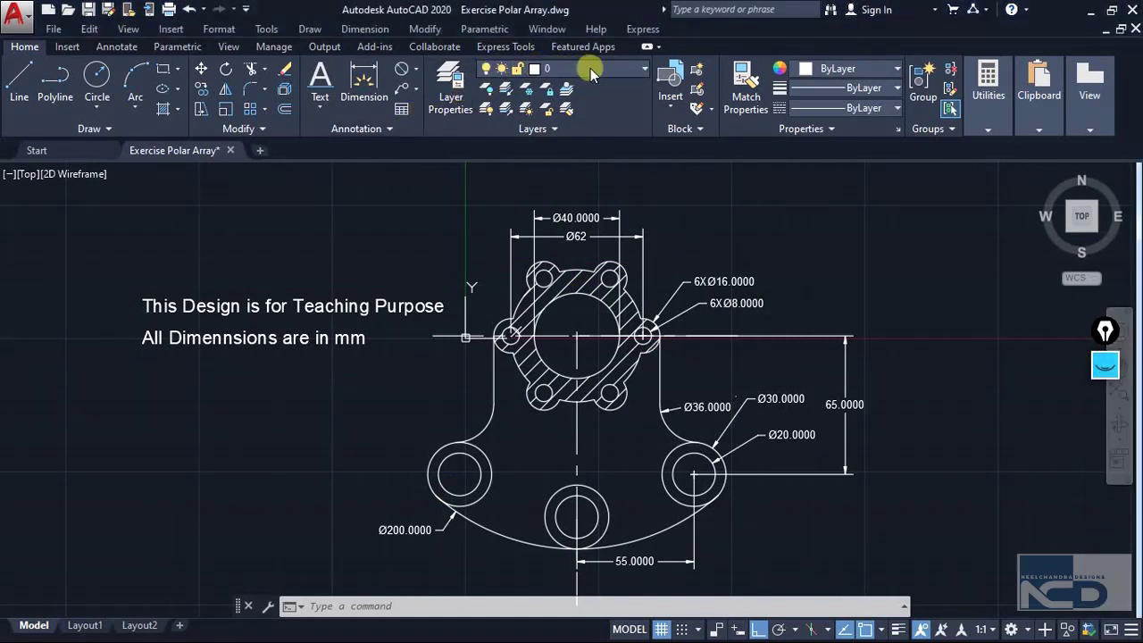
left_click(643, 69)
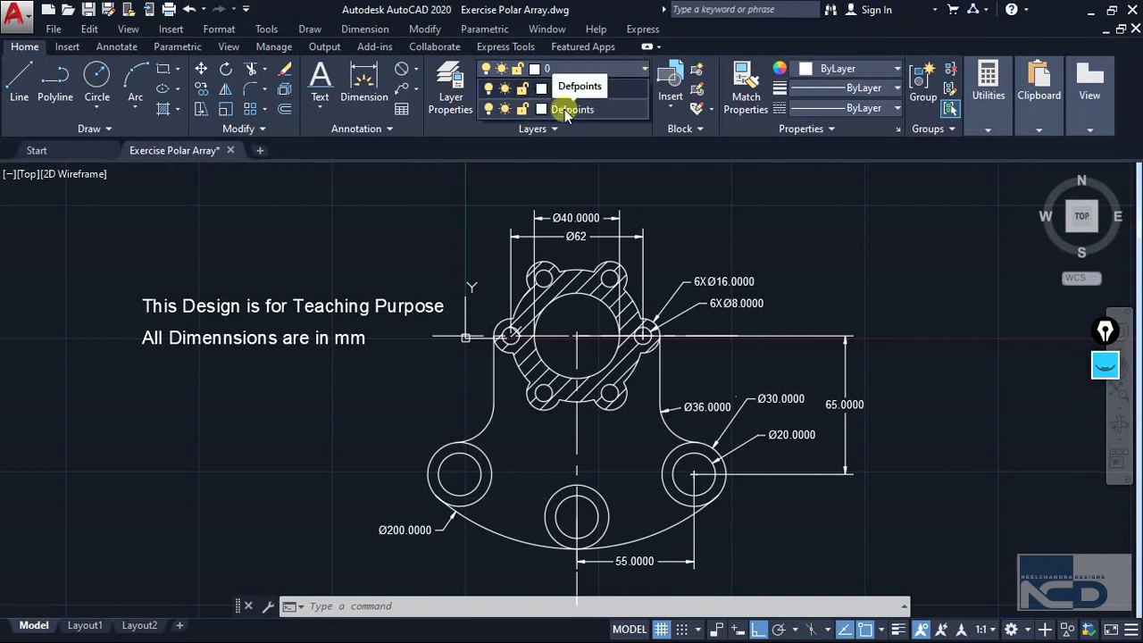
left_click(744, 206)
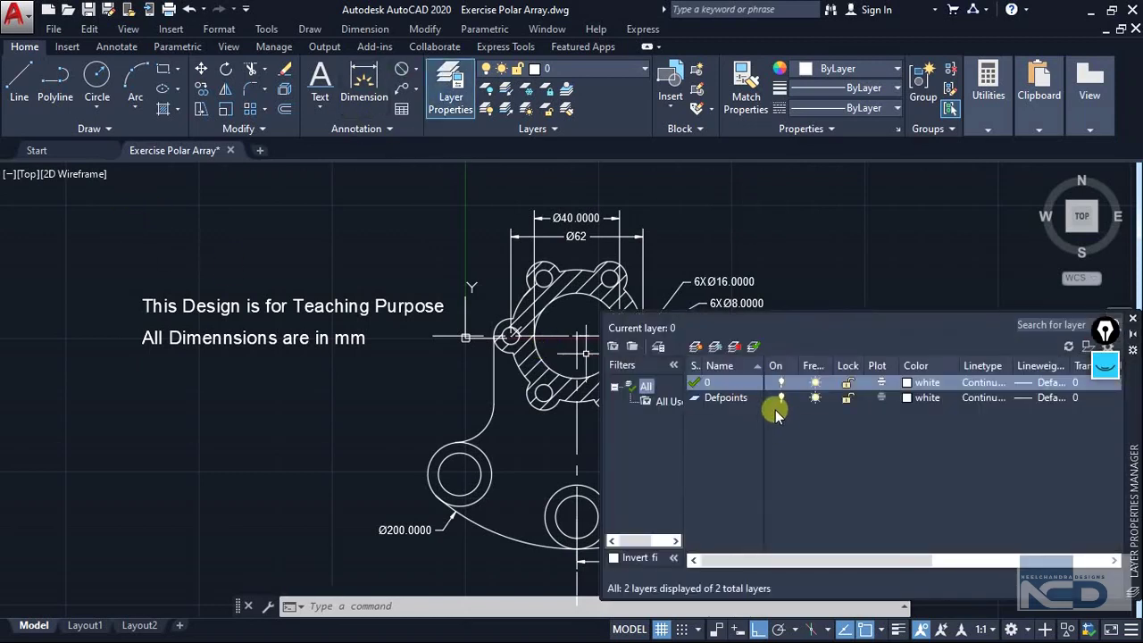
Step: Create a Hatch layer with green colour 80
left_click(696, 346)
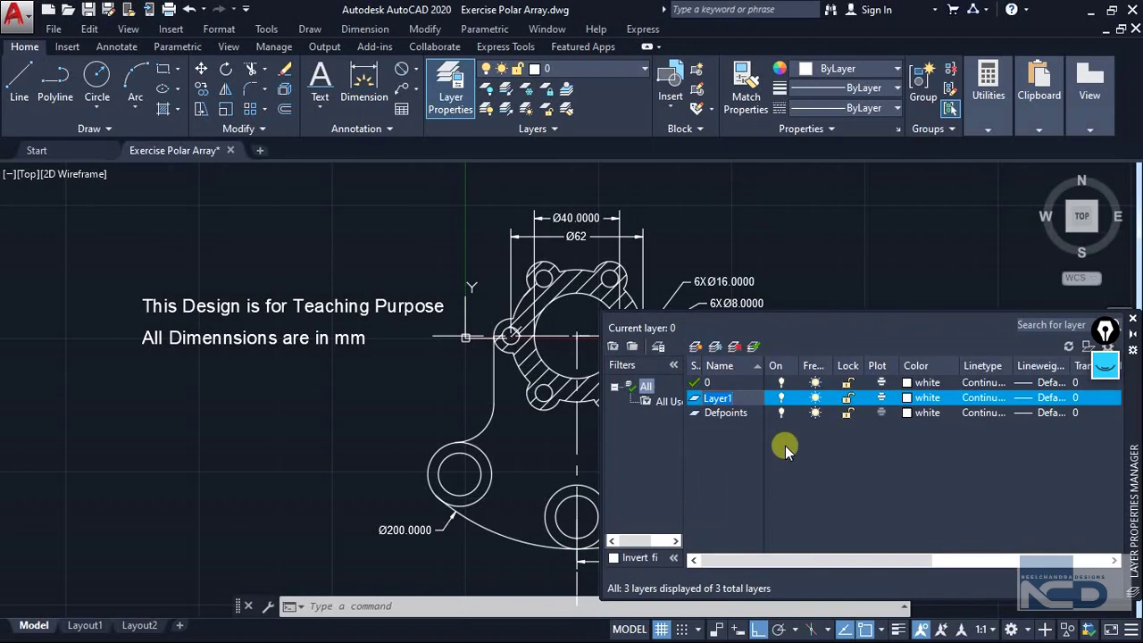
type("Hatch")
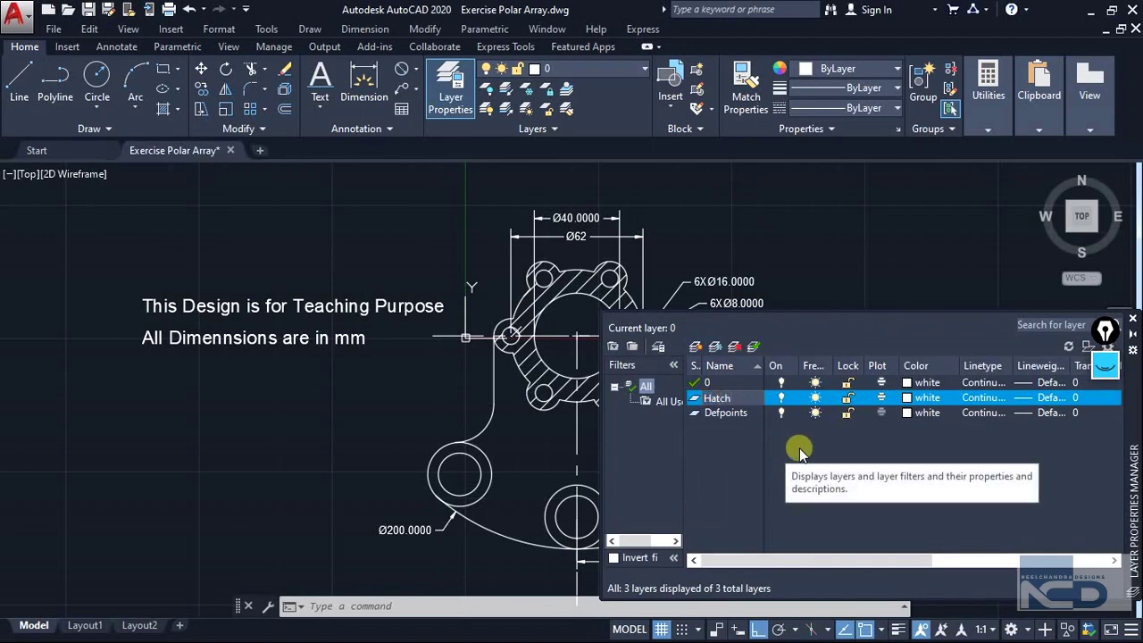
key("Return")
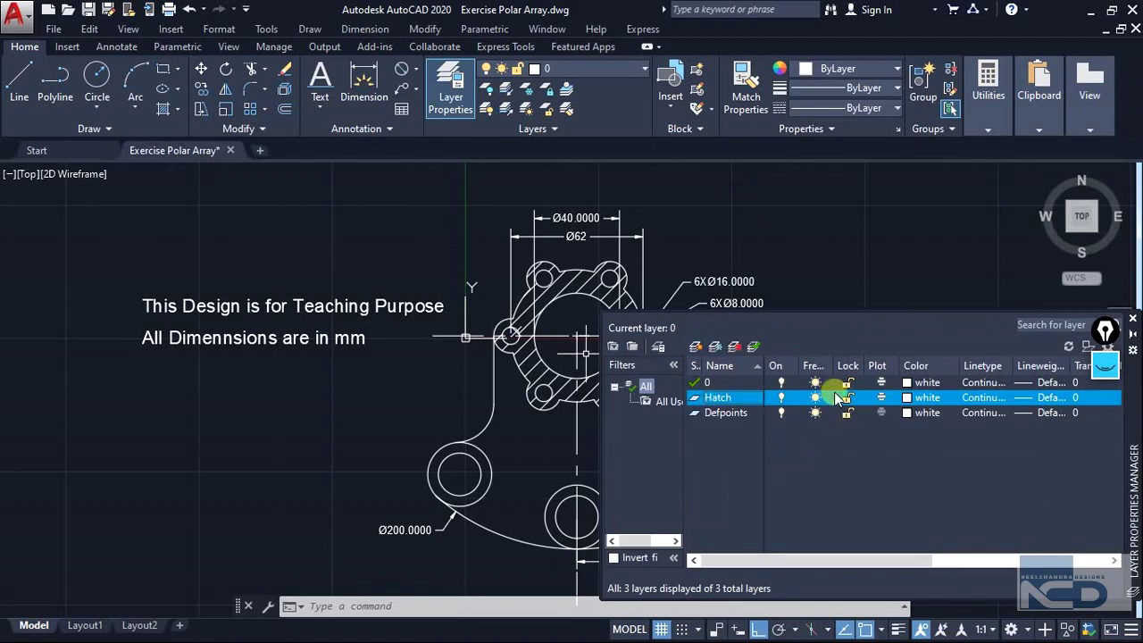
left_click(907, 399)
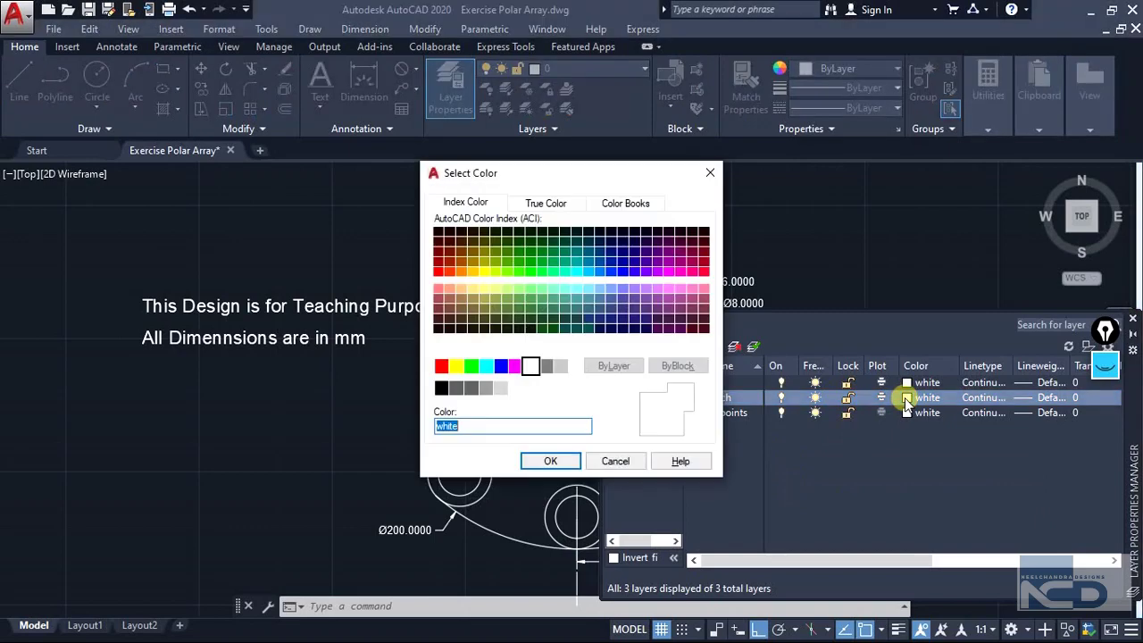
left_click(519, 274)
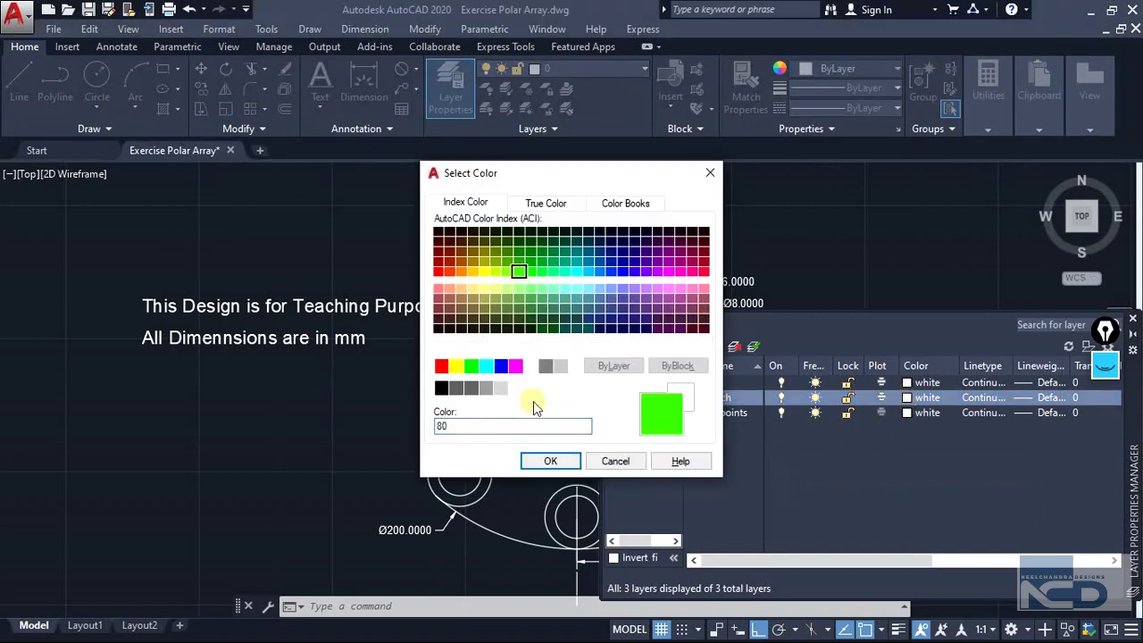
left_click(550, 461)
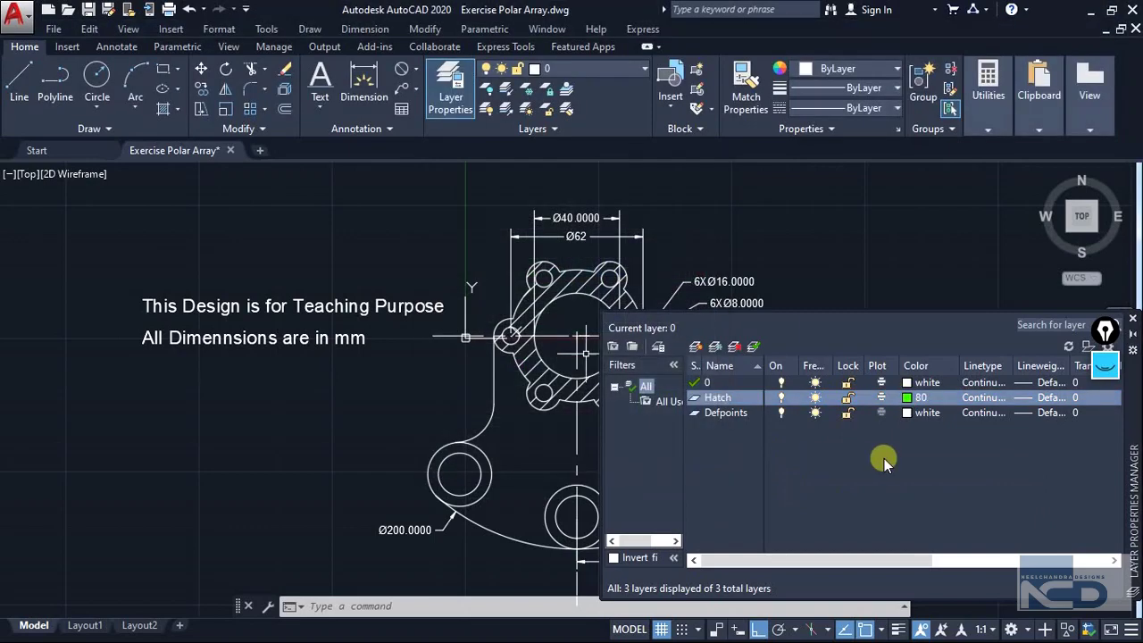
Step: Create a Text layer with cyan colour 130
left_click(697, 353)
type("Text")
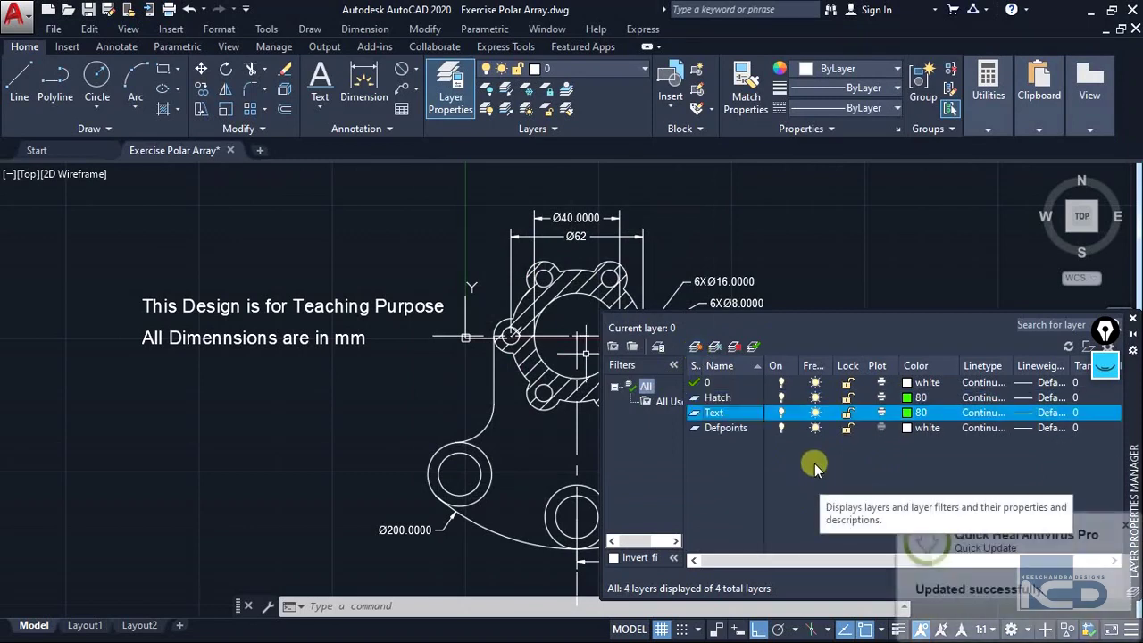
left_click(1127, 520)
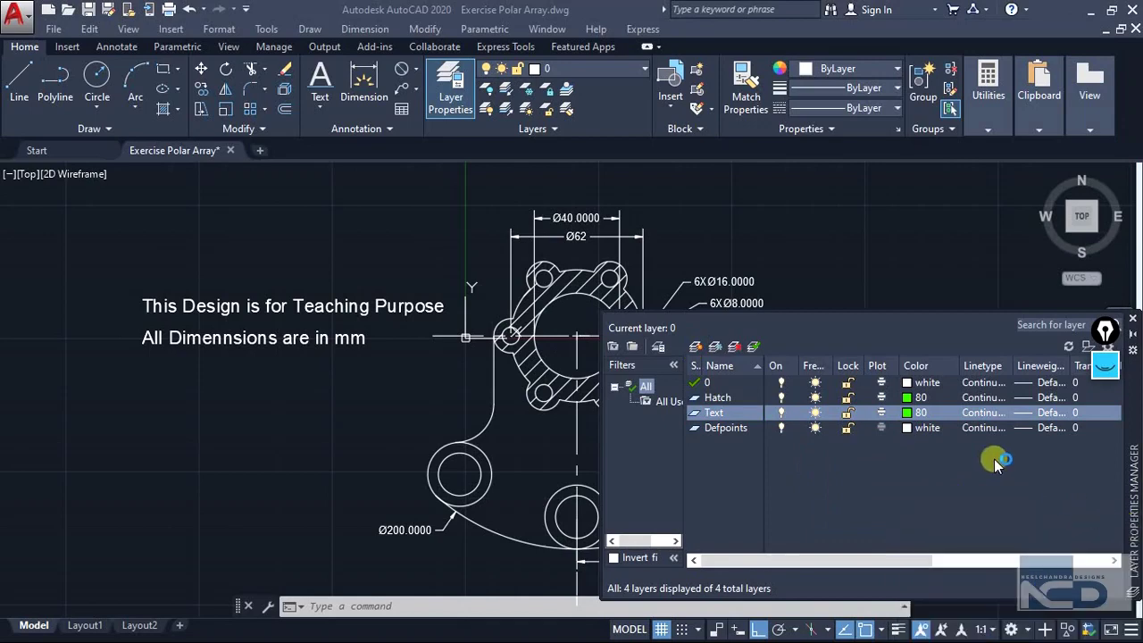
left_click(908, 413)
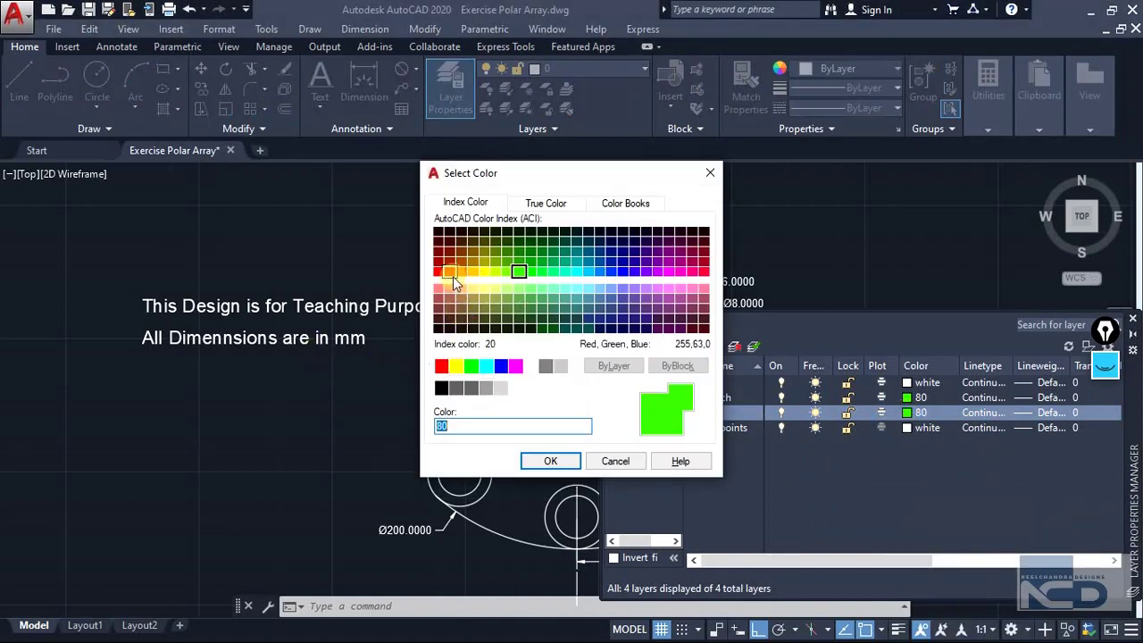
left_click(576, 271)
left_click(551, 460)
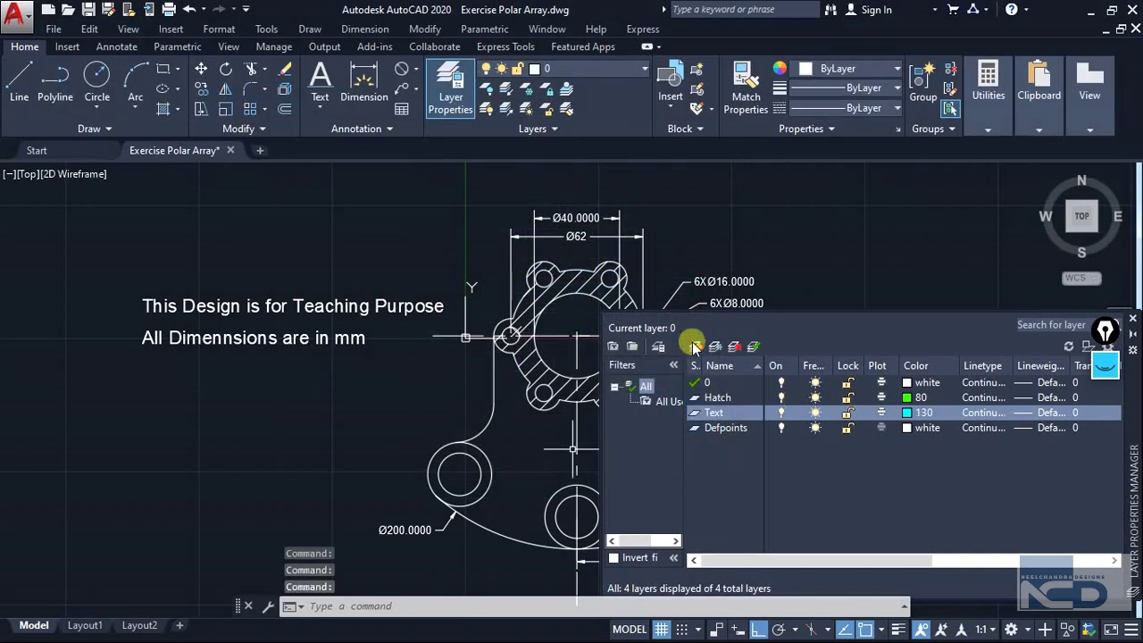
Step: Create a Dimension layer with yellow colour 50
left_click(695, 346)
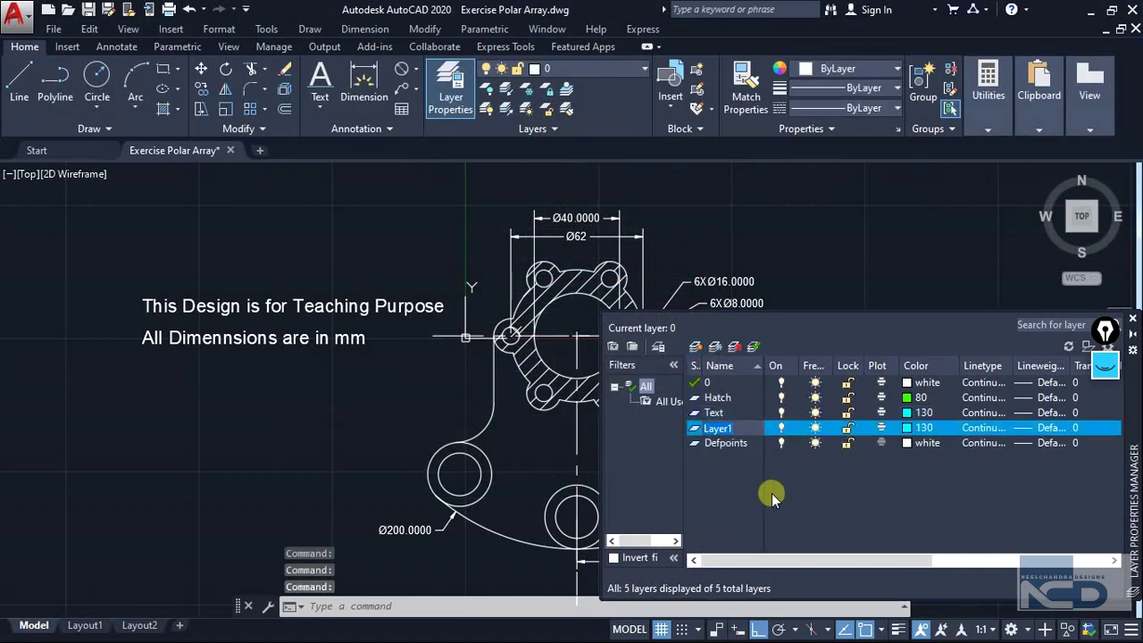
type("Dime")
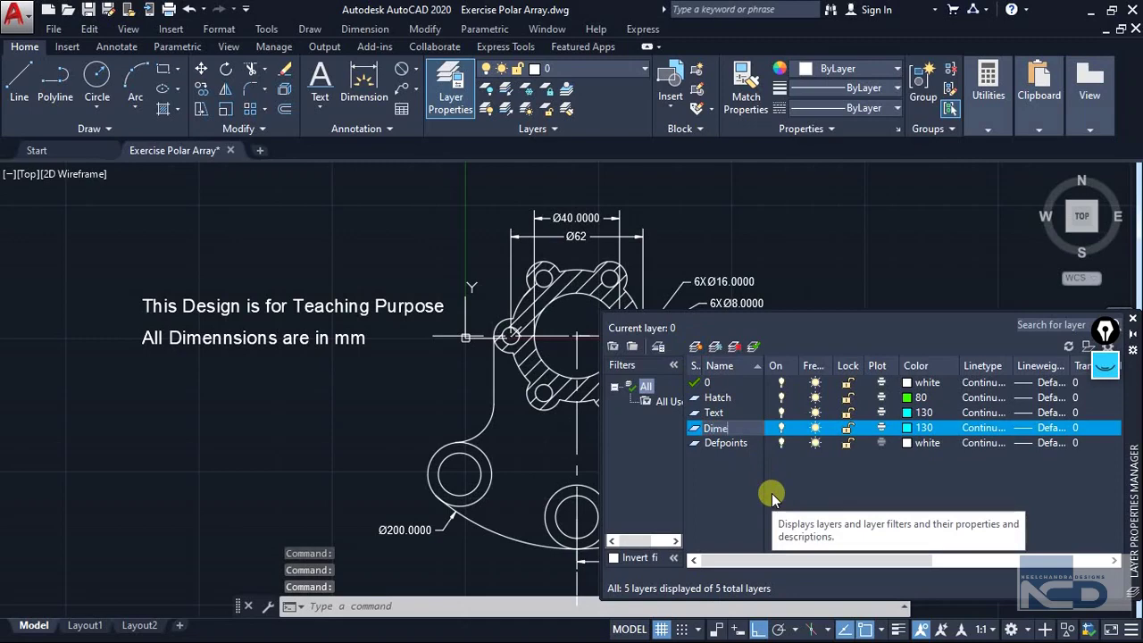
type("nsion")
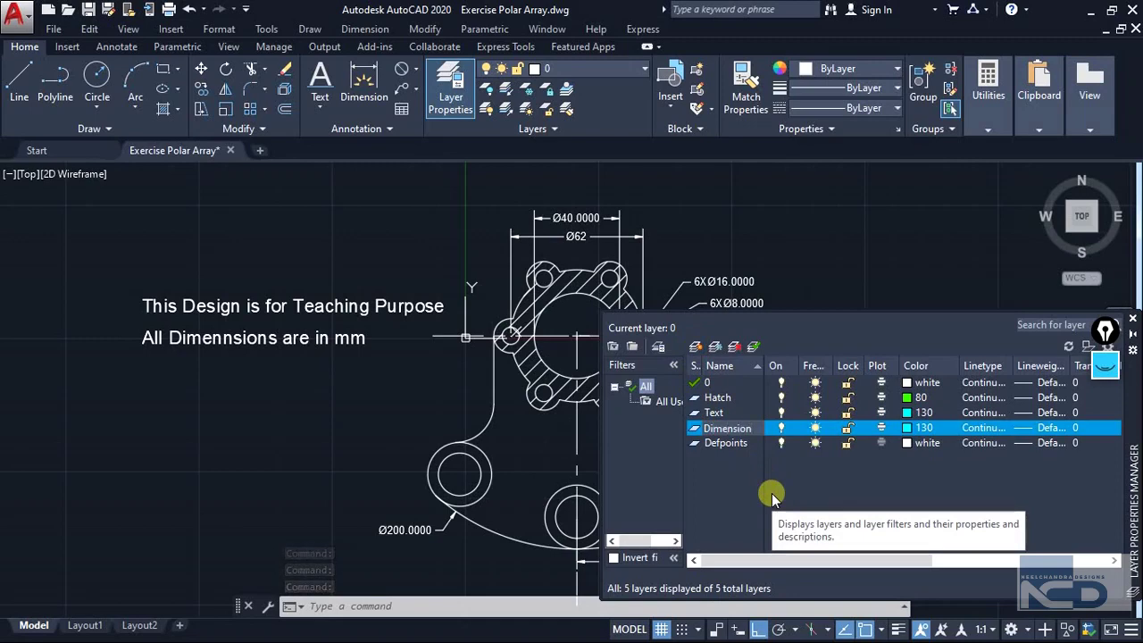
key("Return")
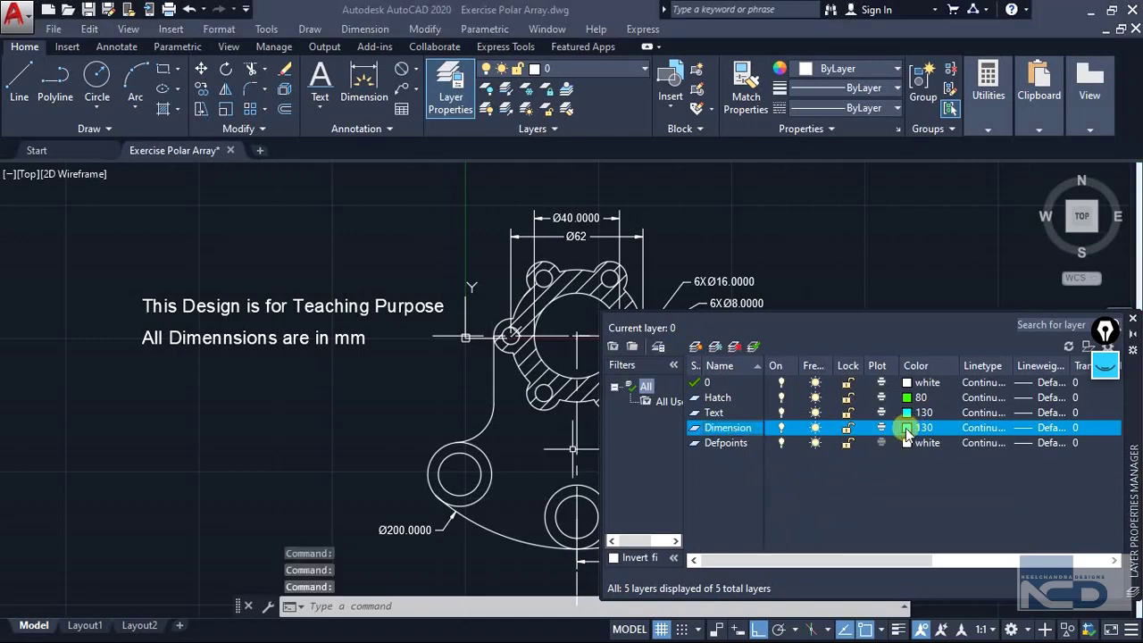
left_click(908, 429)
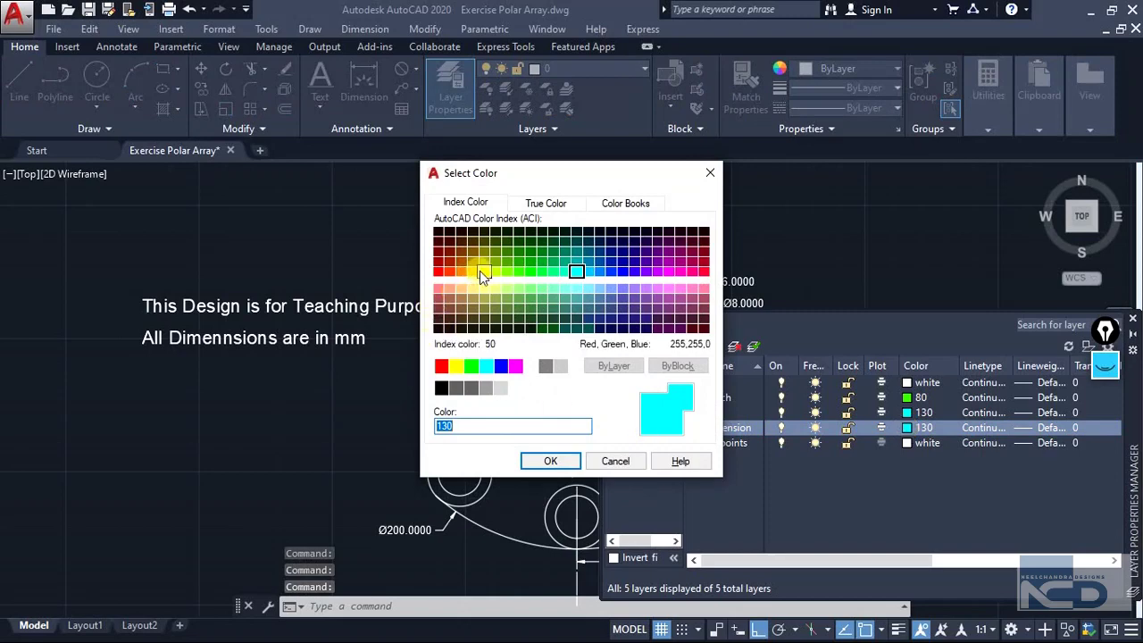
left_click(480, 270)
left_click(552, 461)
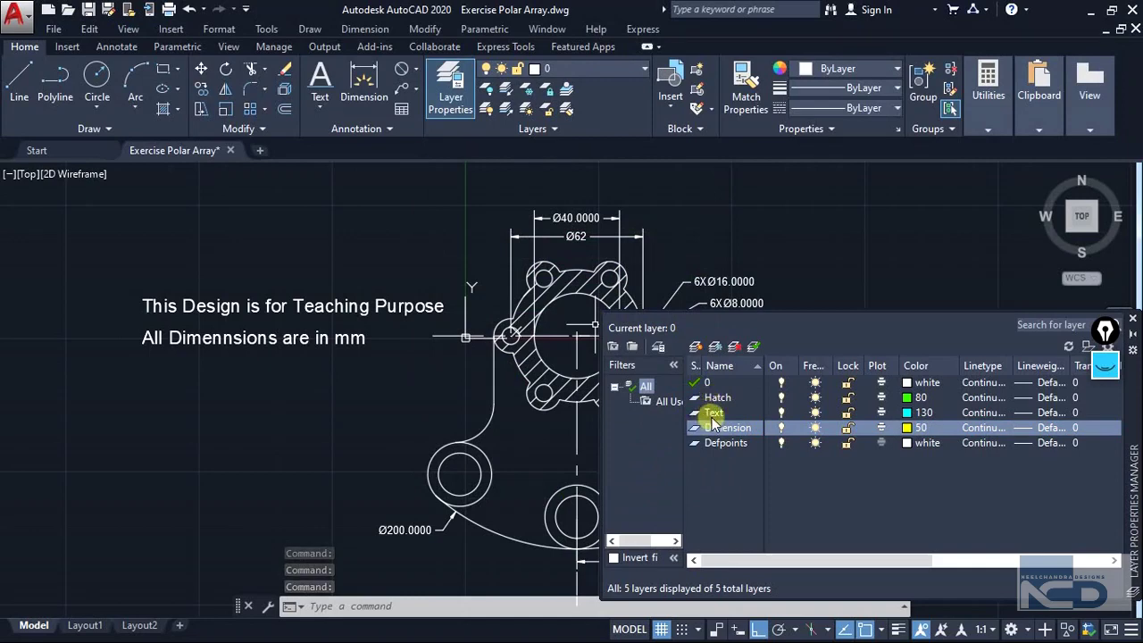
Step: Create a Centerline layer with red colour 20
left_click(695, 347)
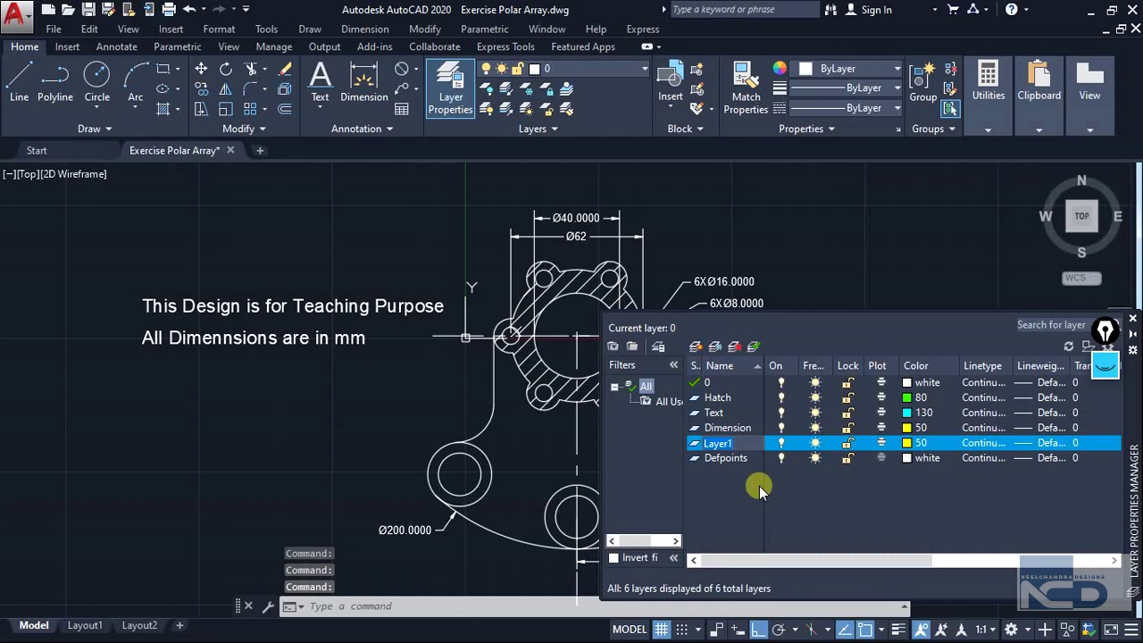
type("Centerline")
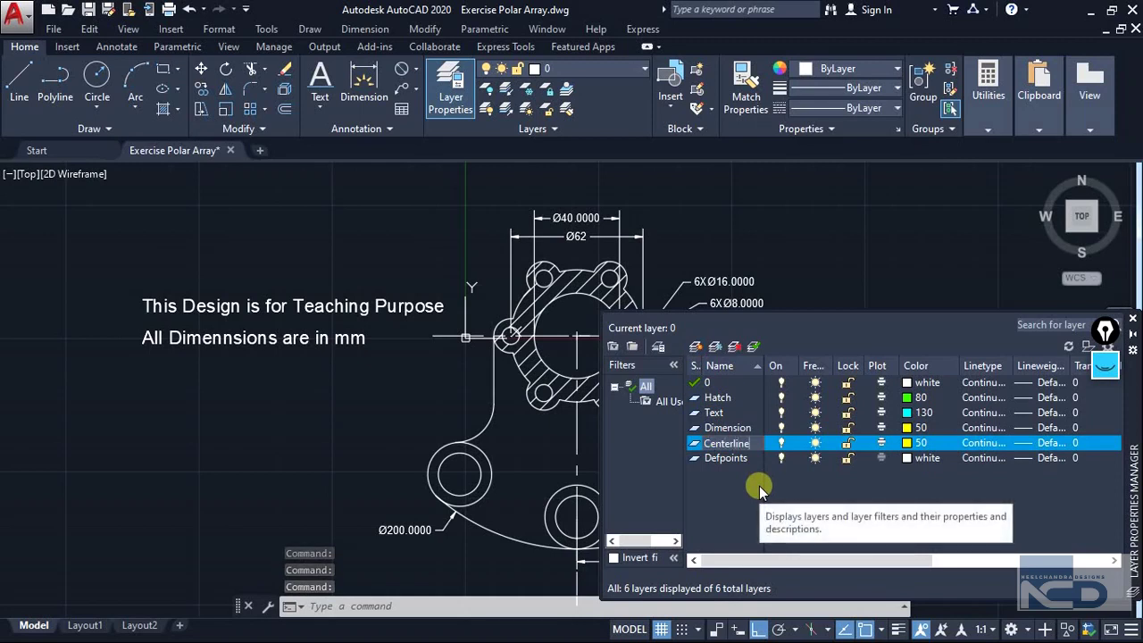
key("Return")
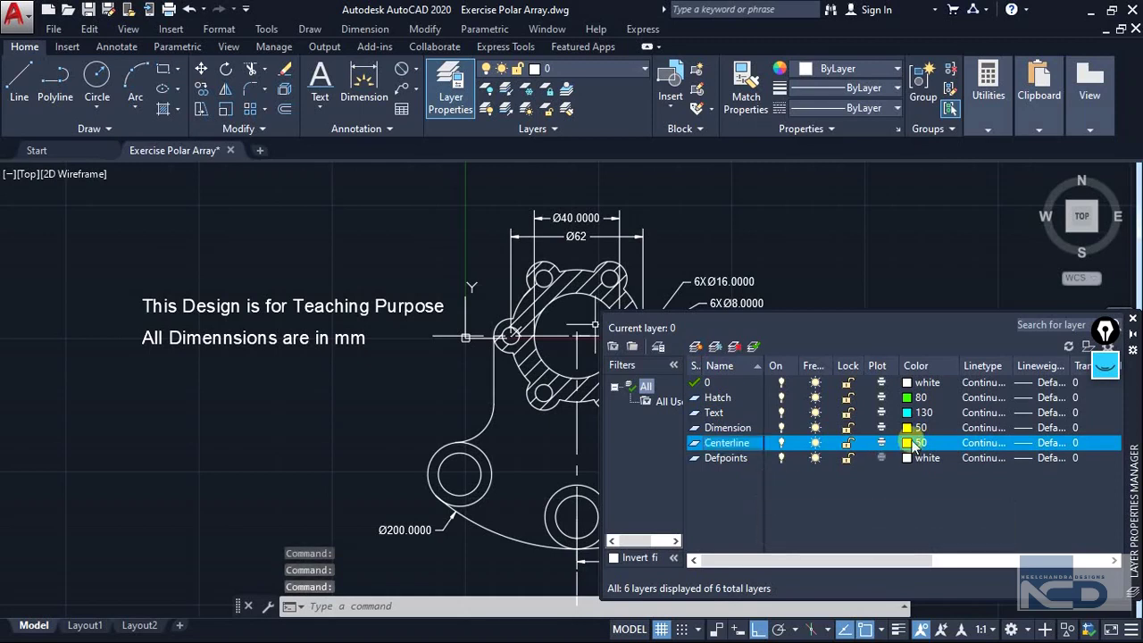
left_click(908, 444)
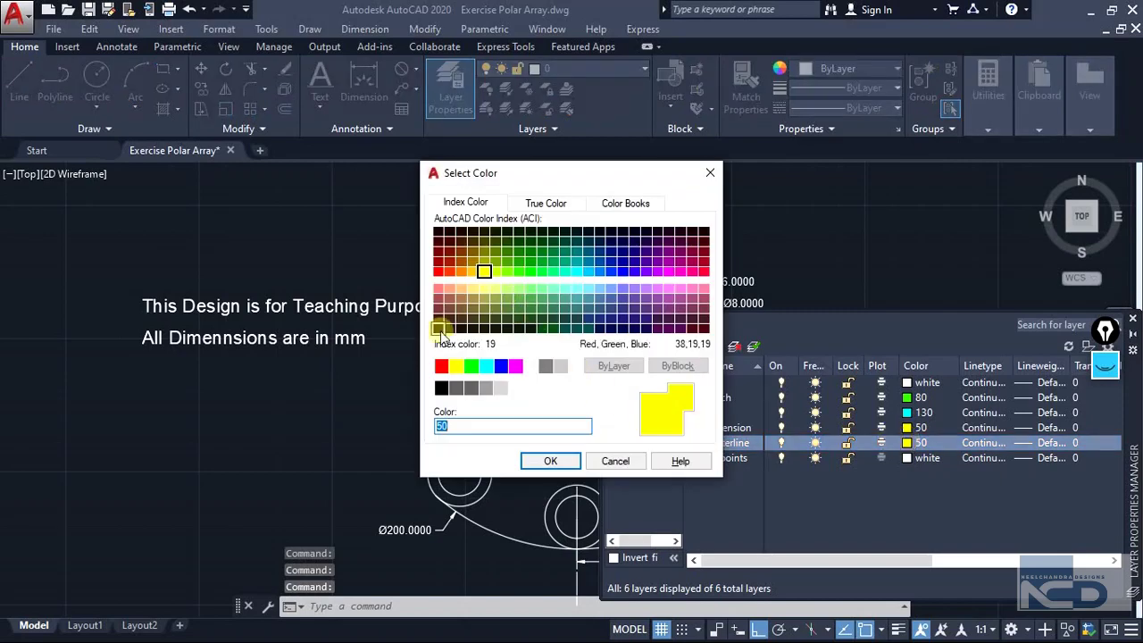
left_click(450, 271)
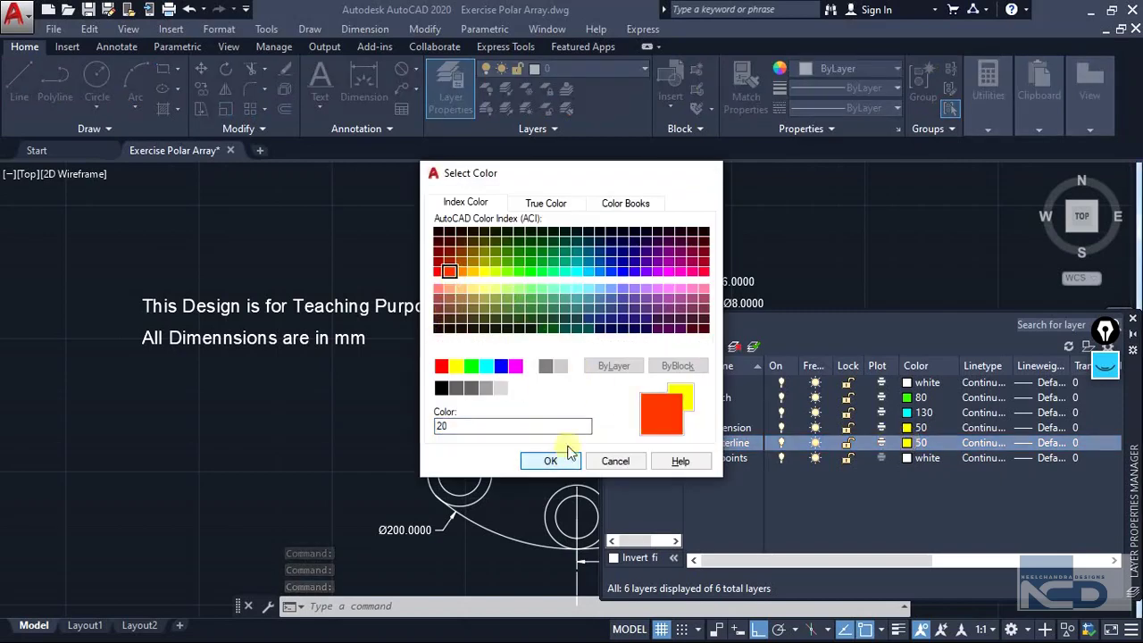
left_click(550, 461)
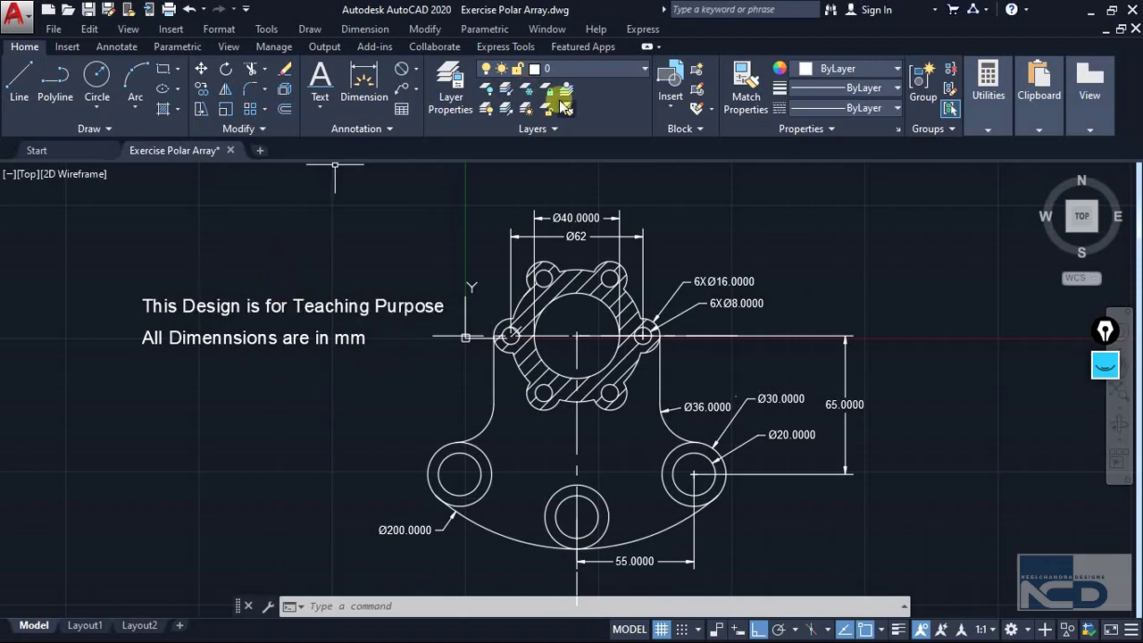
mouse_move(273, 307)
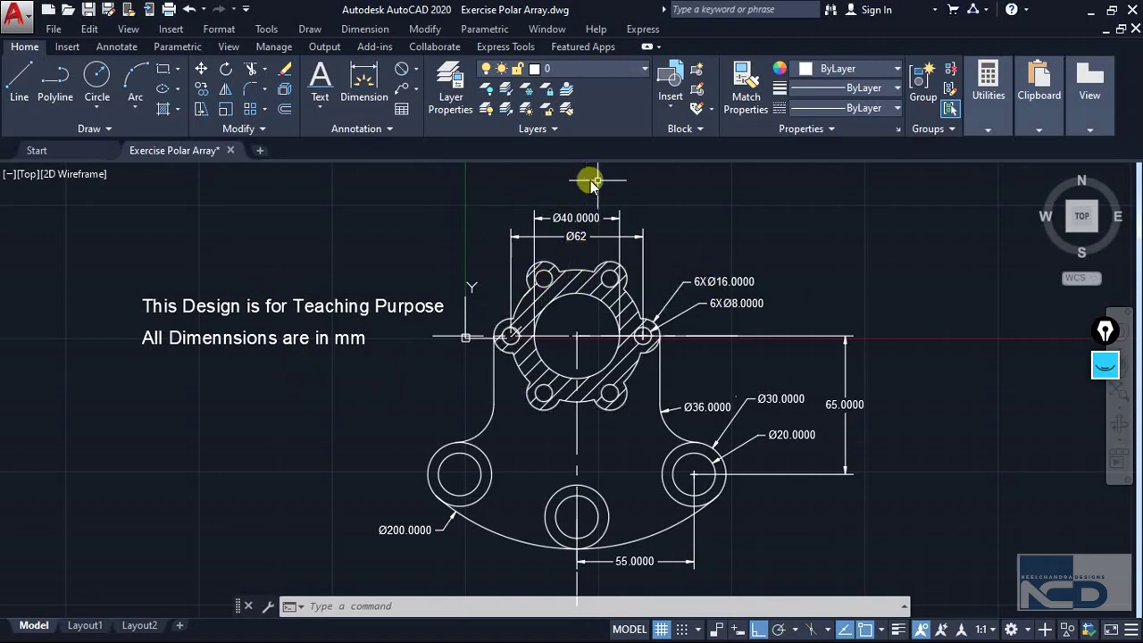
Step: Select all dimensions with Select Similar and move them onto the Dimension layer
left_click(594, 236)
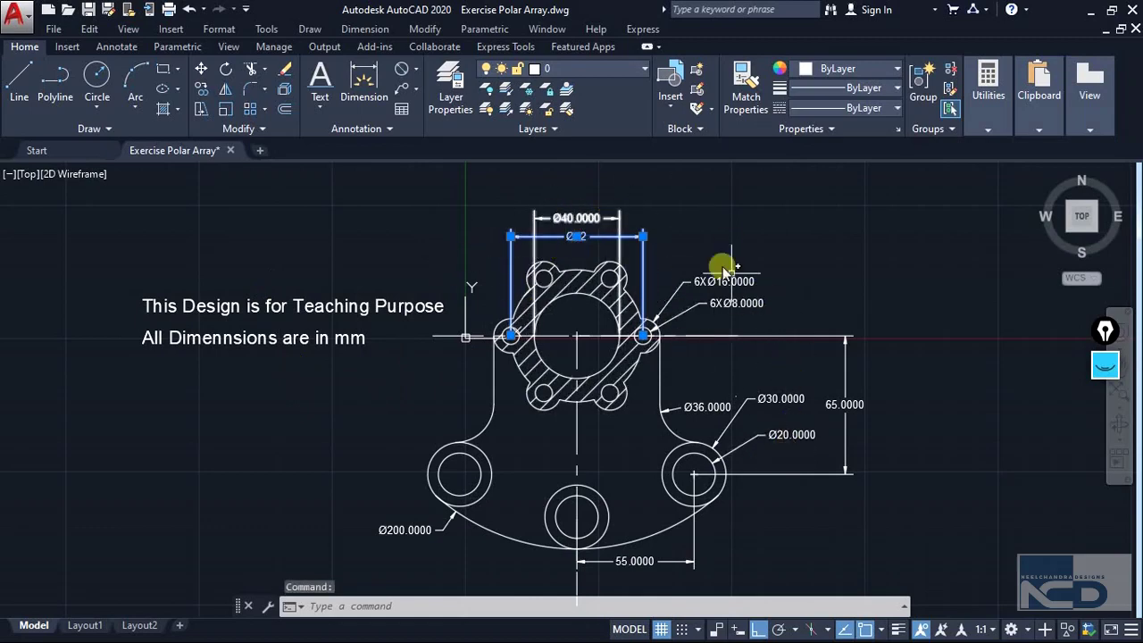
right_click(570, 239)
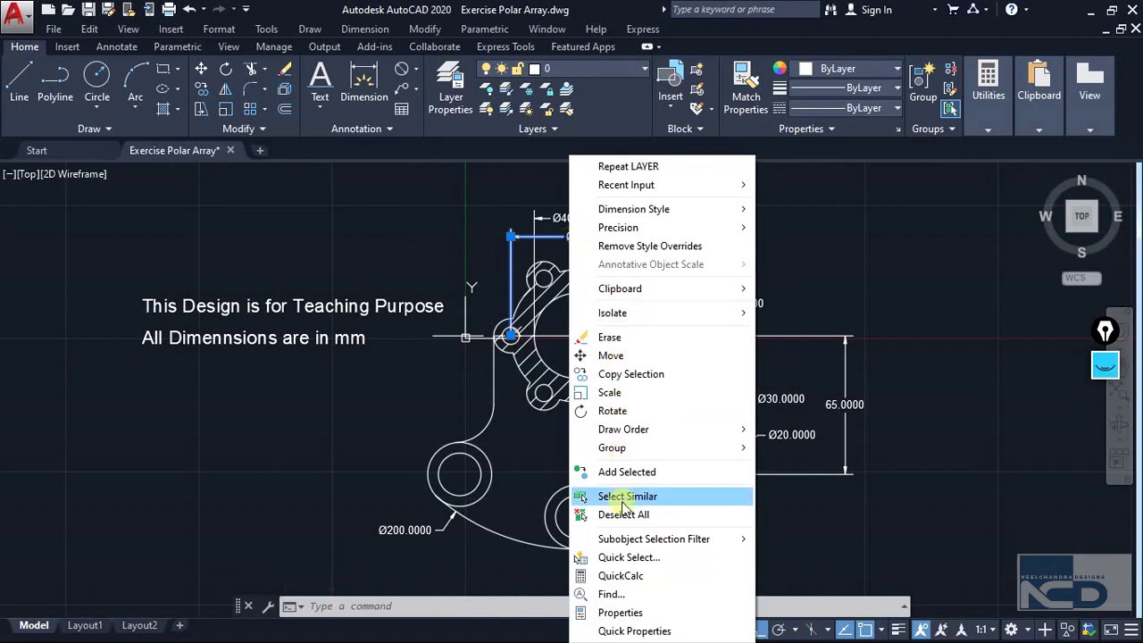
left_click(625, 496)
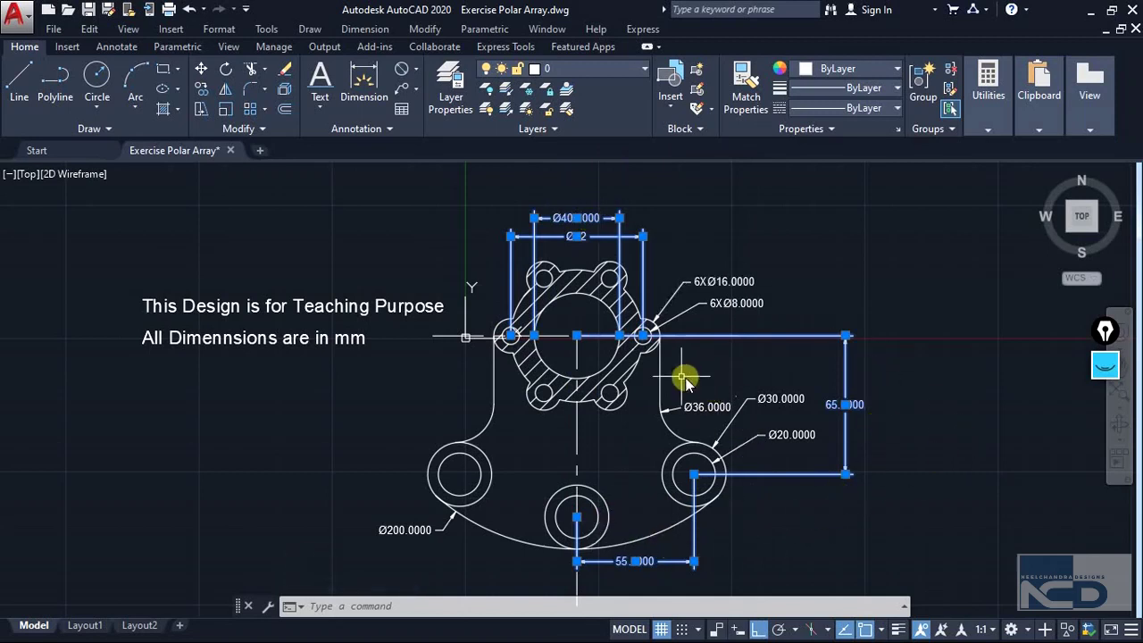
left_click(717, 284)
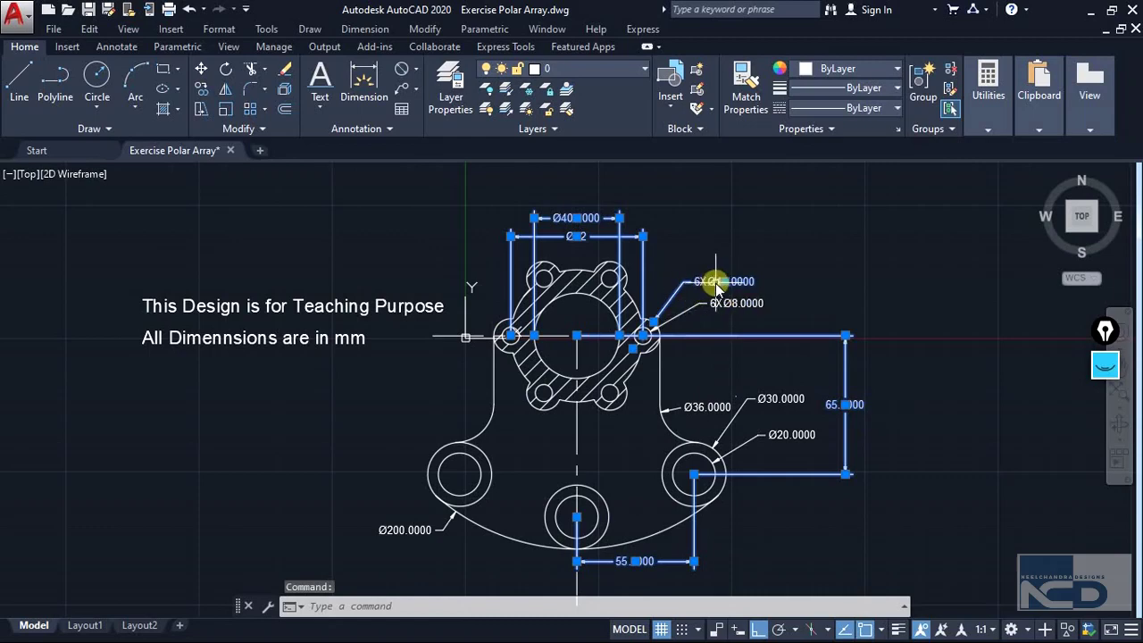
right_click(715, 286)
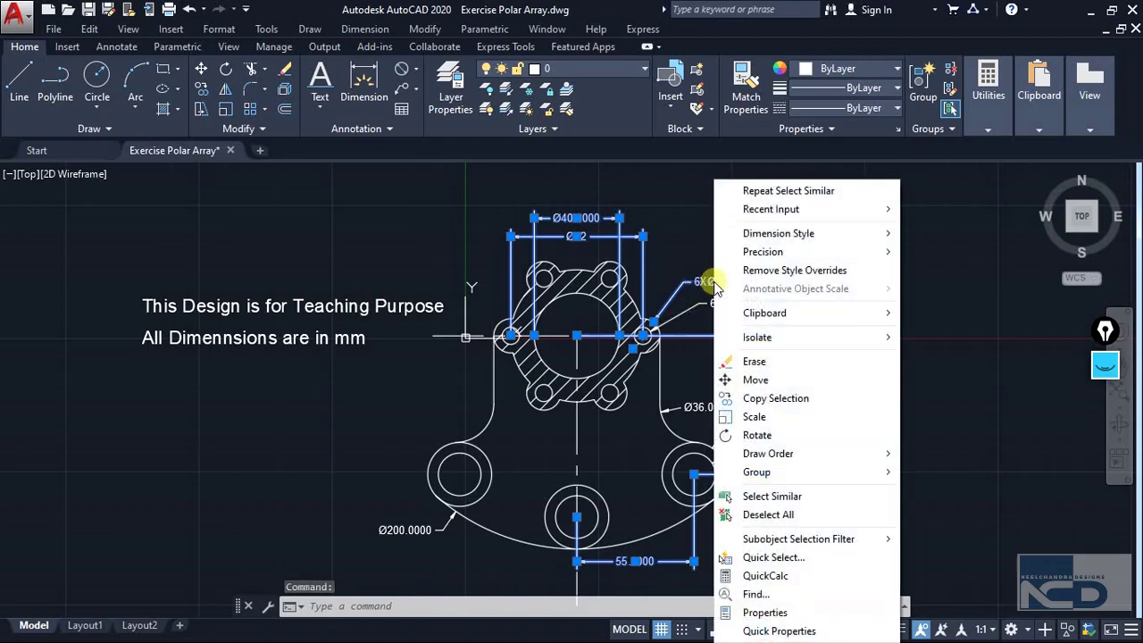
left_click(755, 501)
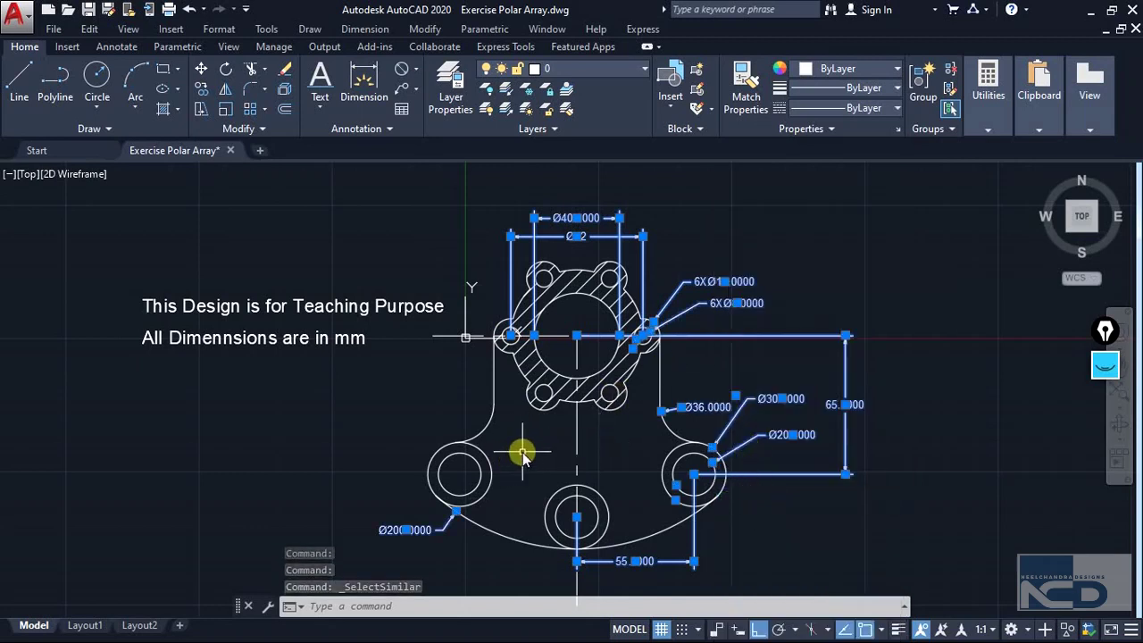
left_click(580, 70)
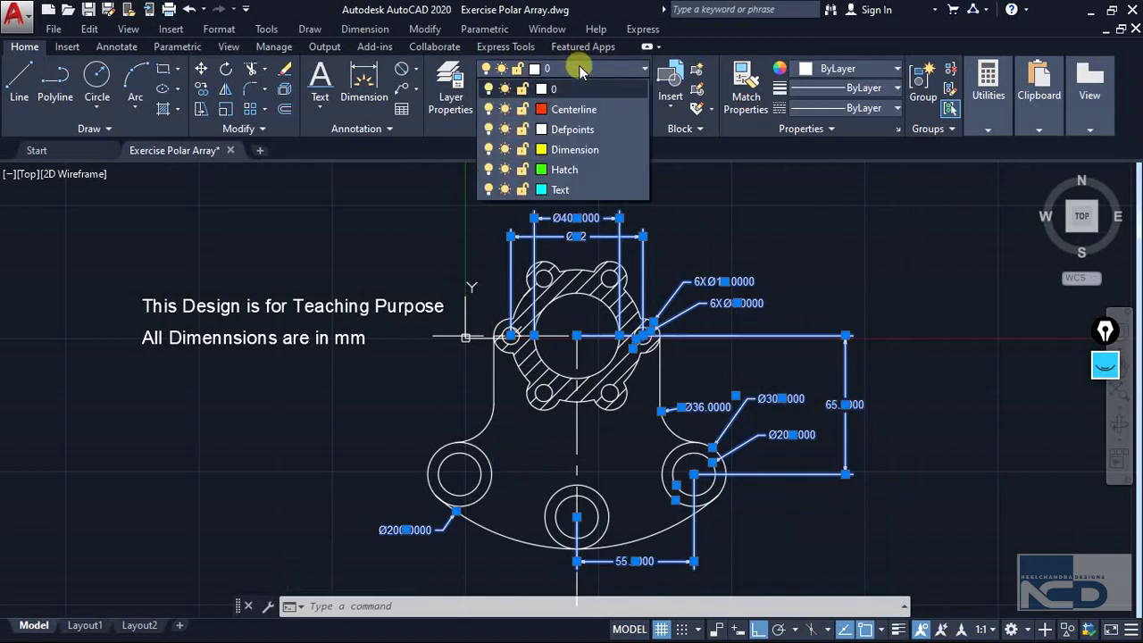
left_click(558, 149)
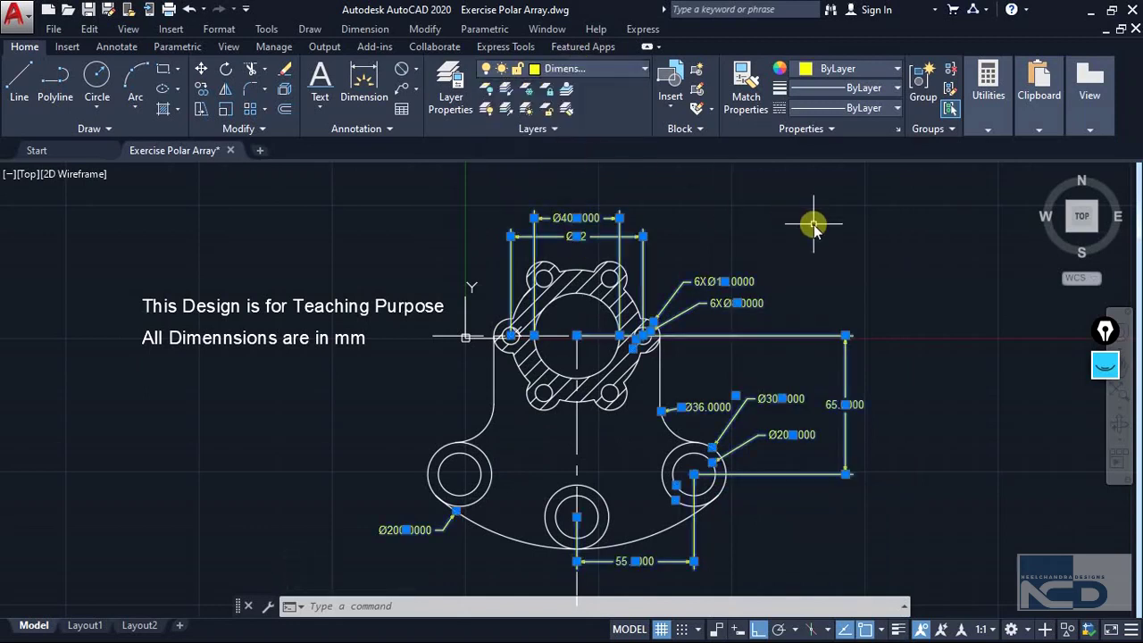
key("Escape")
key("Escape")
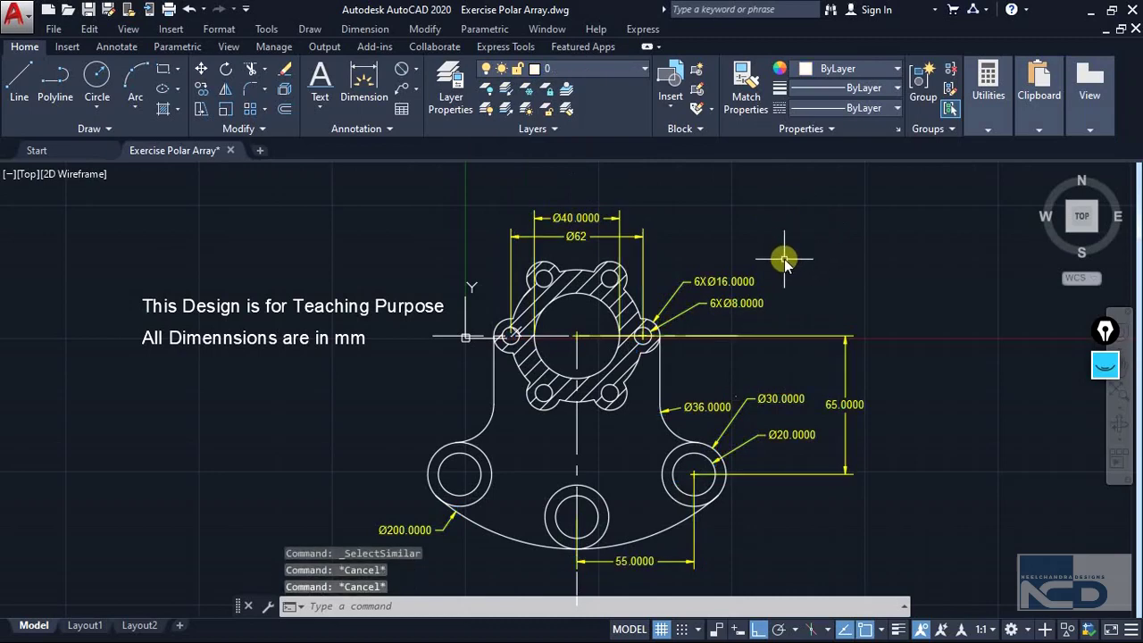
Step: Window-select both note lines and move them onto the Text layer
middle_click_drag(784, 262, 756, 254)
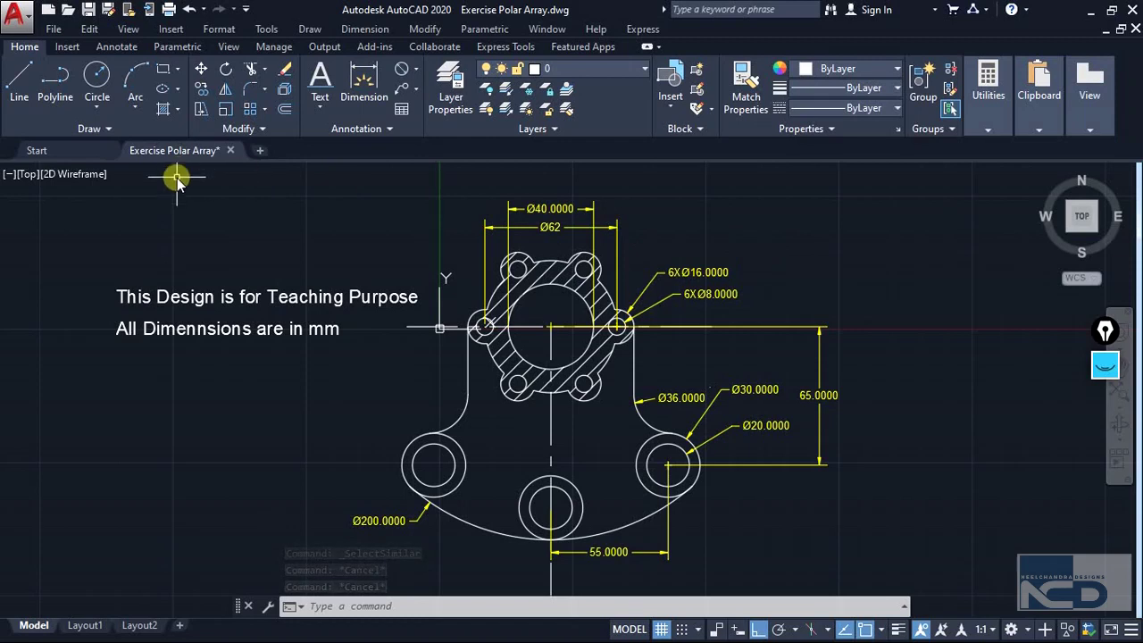
left_click(251, 375)
left_click(131, 274)
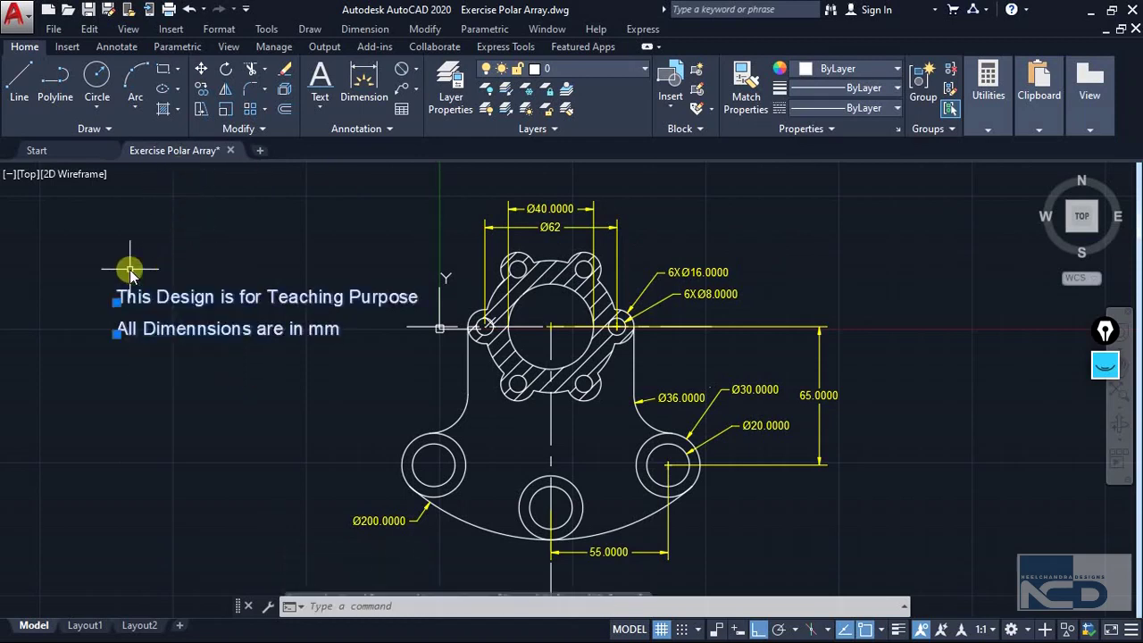
left_click(630, 72)
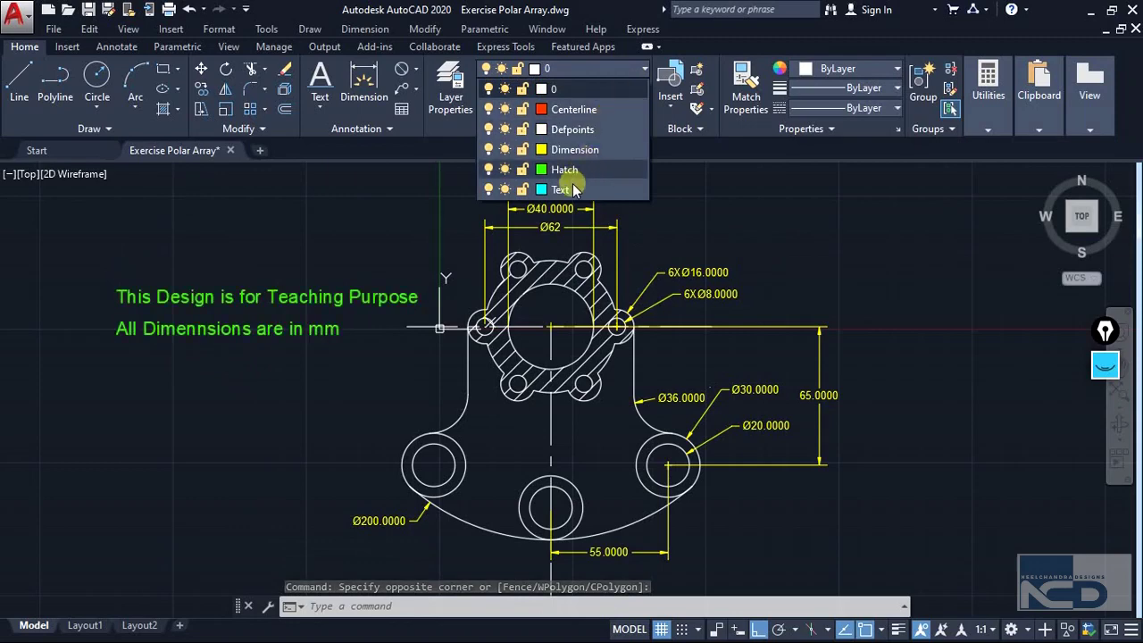
left_click(572, 185)
key("Escape")
key("Escape")
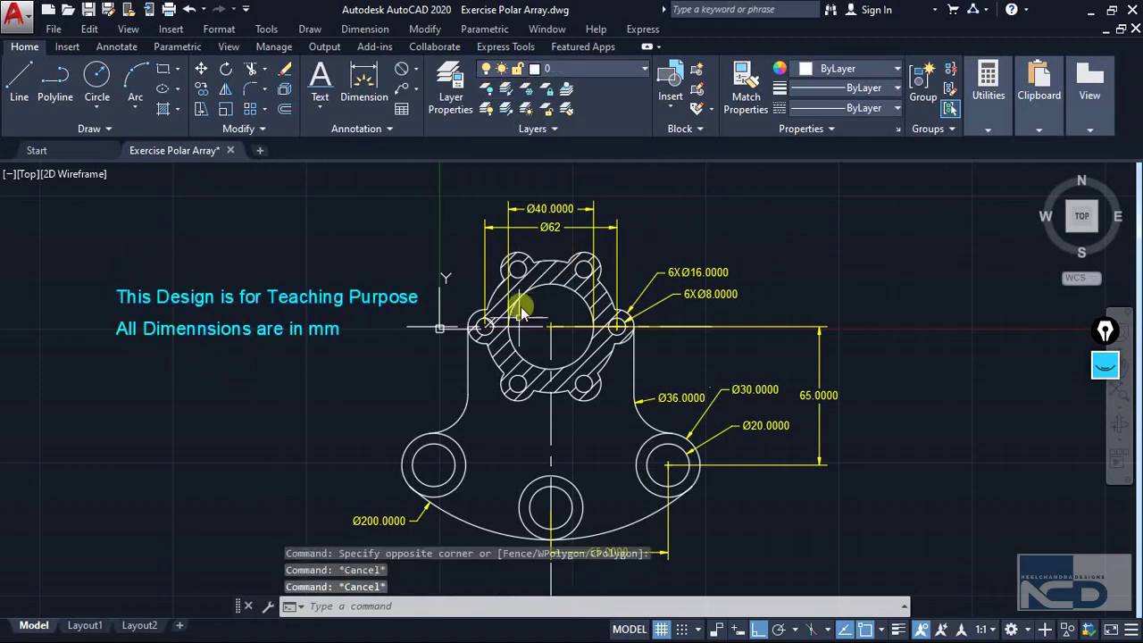
Step: Move the flange's hatch pattern onto the Hatch layer so it shows green
left_click(545, 268)
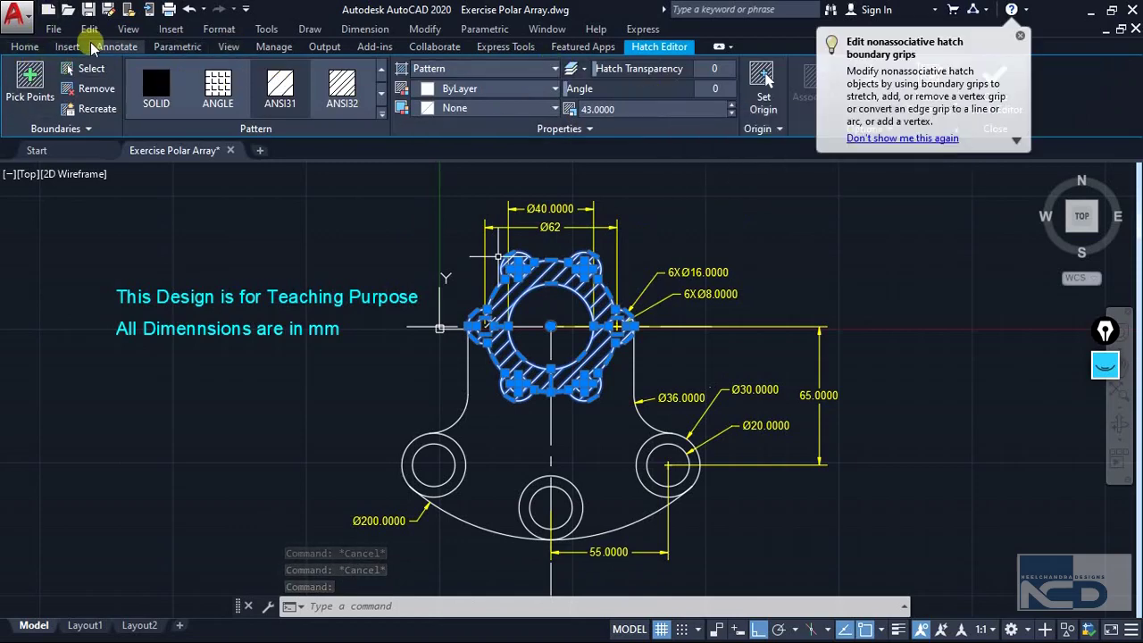
left_click(34, 48)
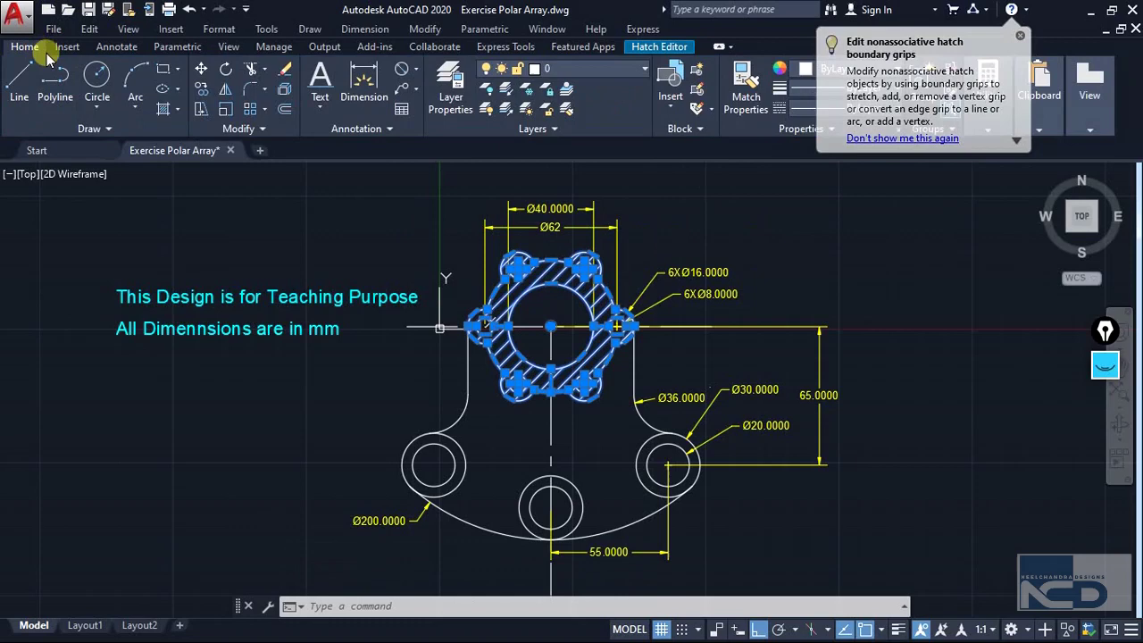
left_click(606, 69)
left_click(565, 169)
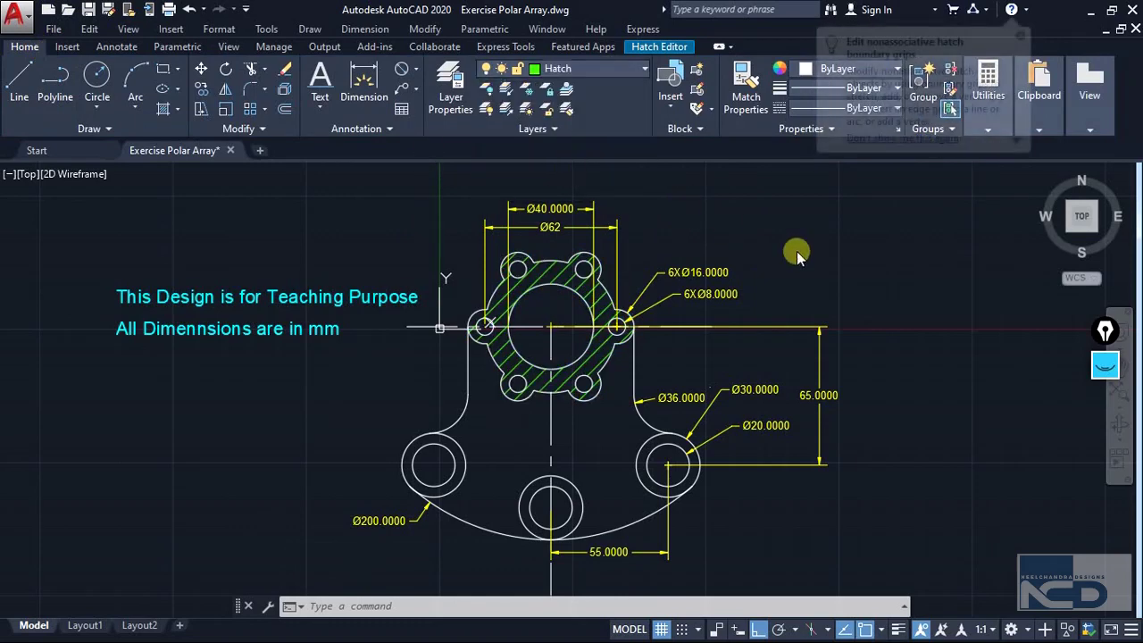
key("Escape")
key("Escape")
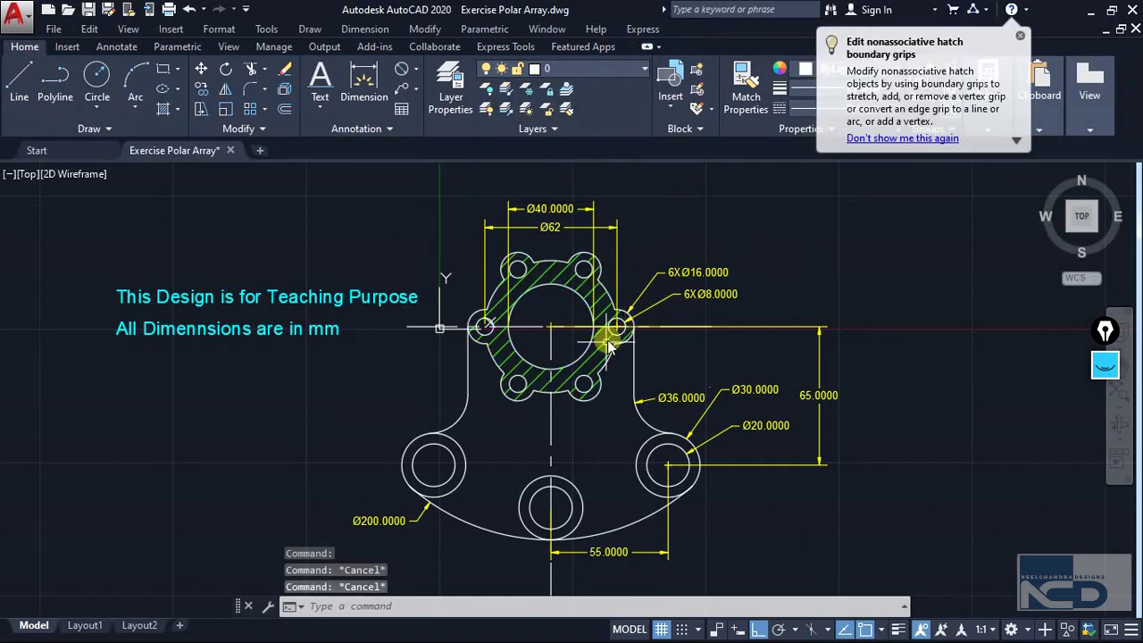
Step: Select all centre lines with Select Similar and move them onto the Centerline layer
left_click(551, 435)
right_click(551, 435)
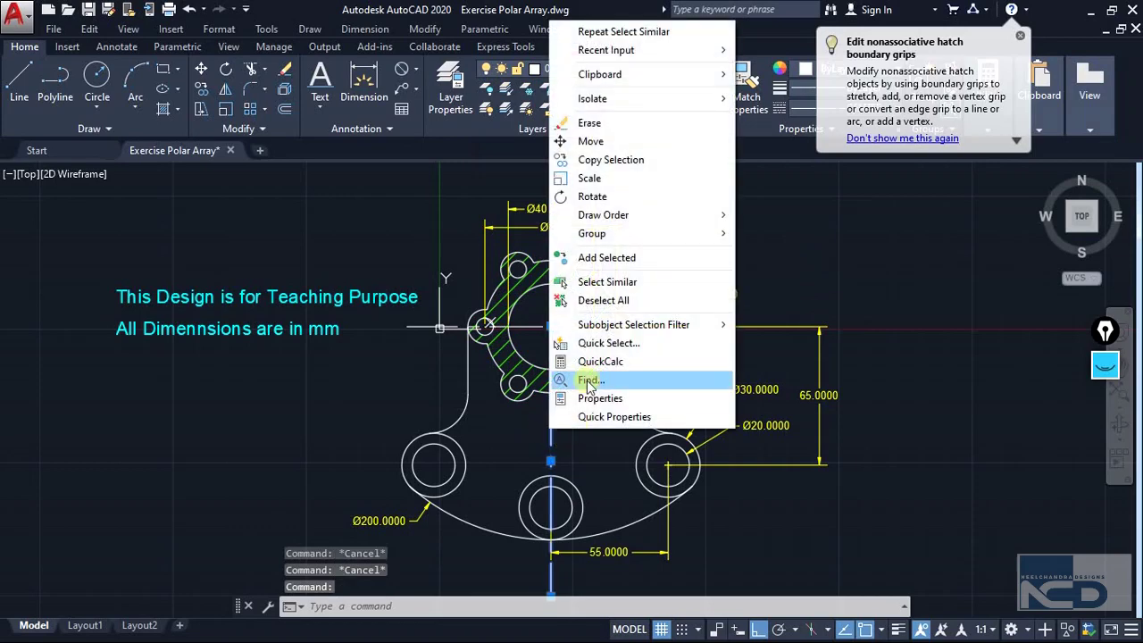
left_click(593, 298)
left_click(625, 308)
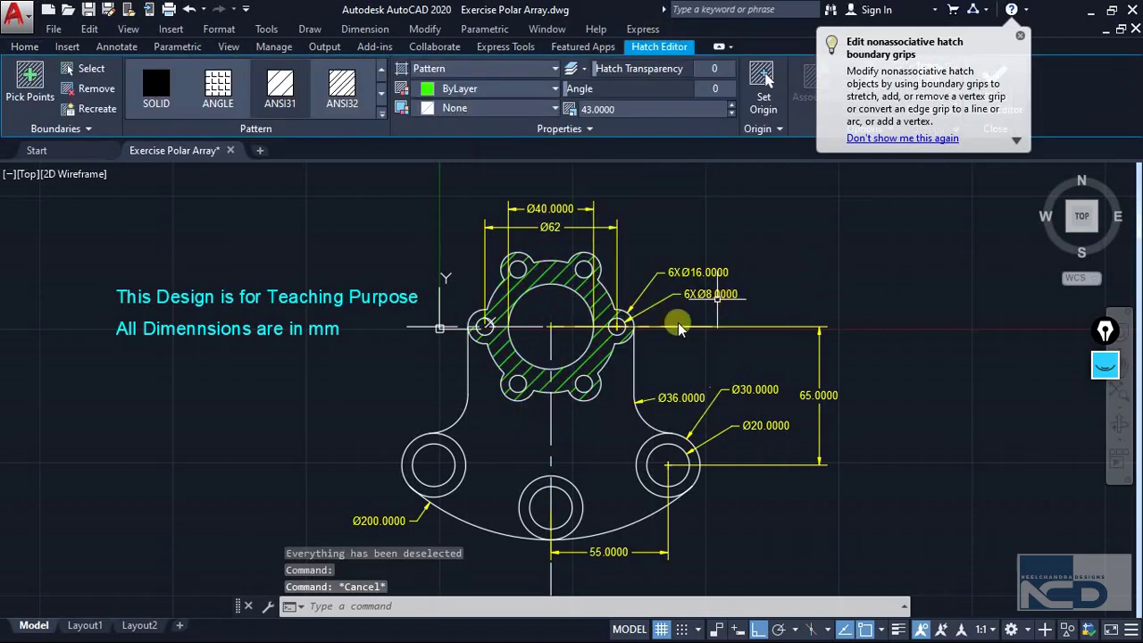
key("Escape")
key("Escape")
left_click(550, 433)
right_click(551, 435)
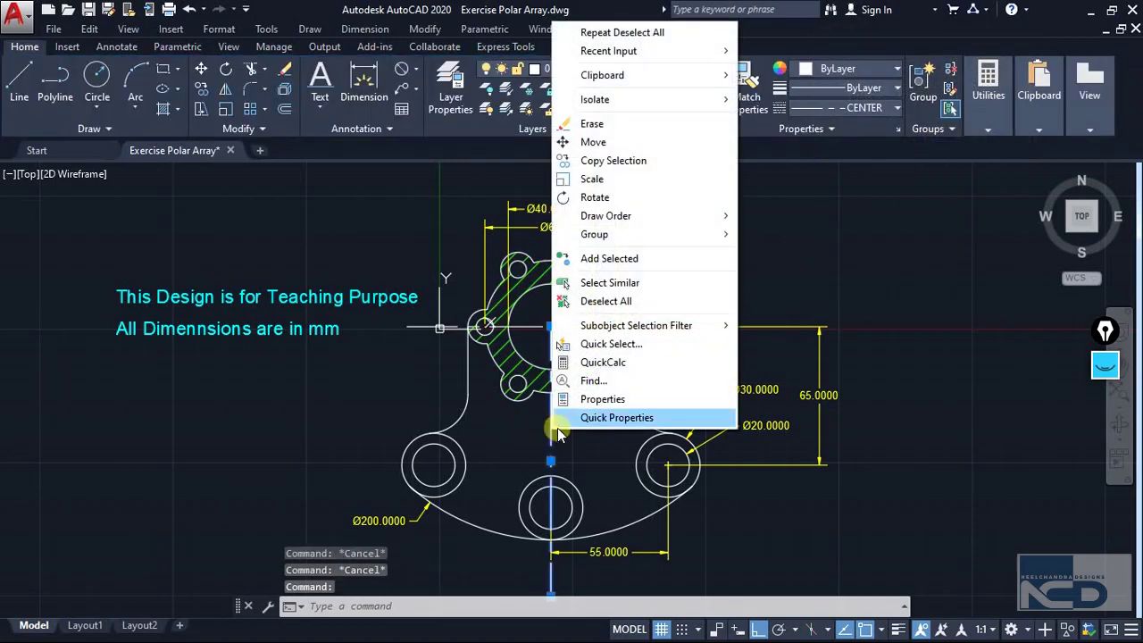
left_click(615, 281)
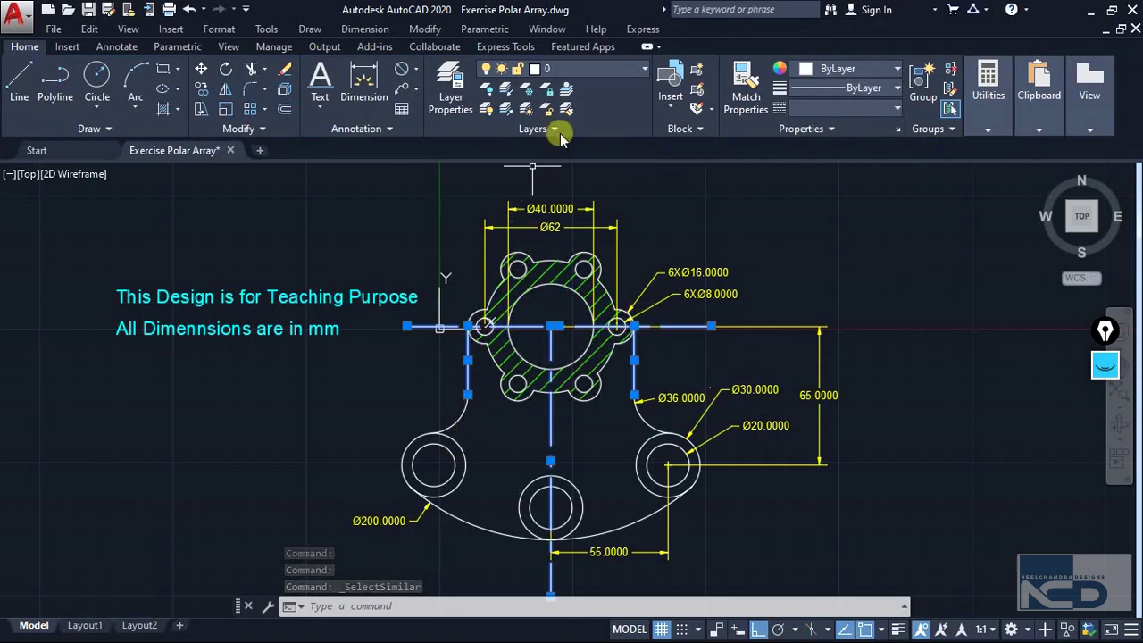
left_click(604, 71)
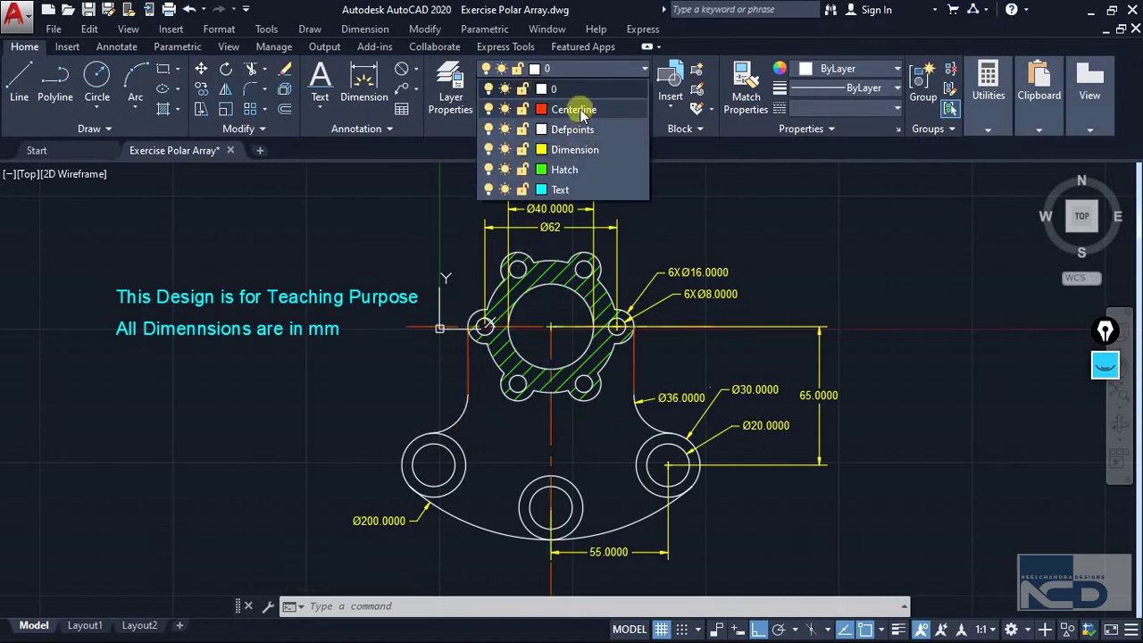
left_click(577, 110)
key("Escape")
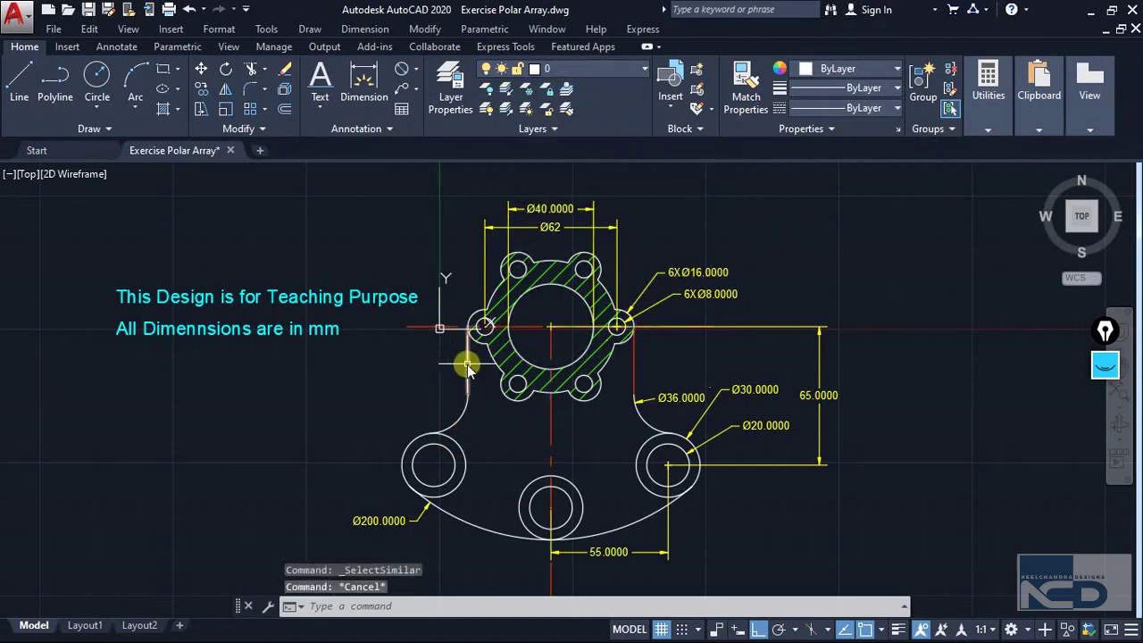
Step: Put the flange's left and right vertical side lines back on layer 0
left_click(467, 360)
key("Delete")
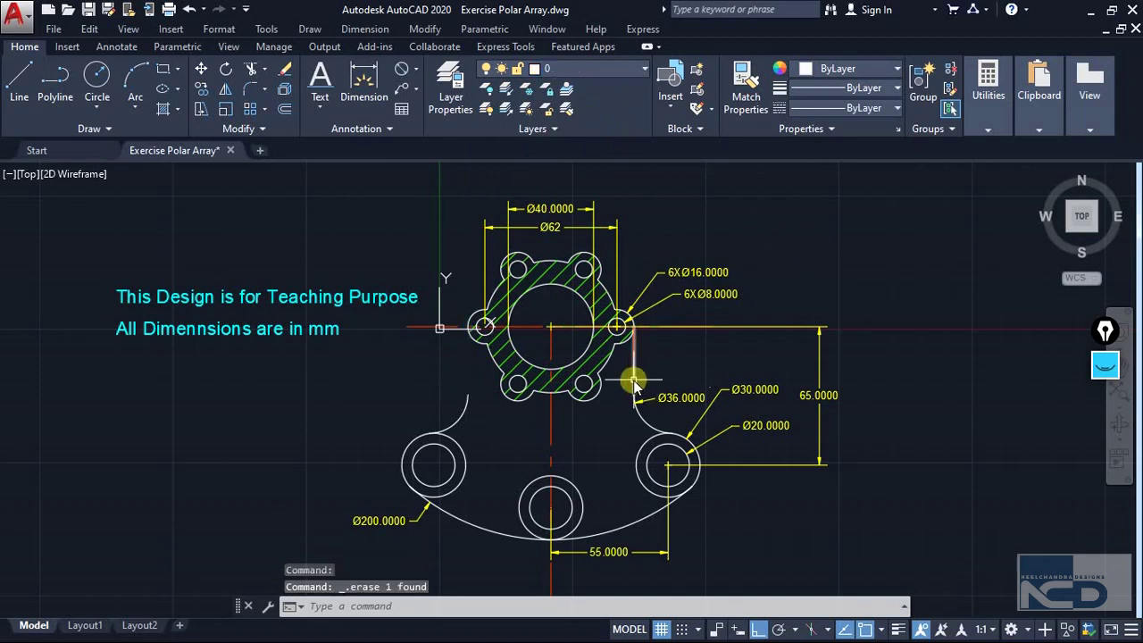
key("ctrl+z")
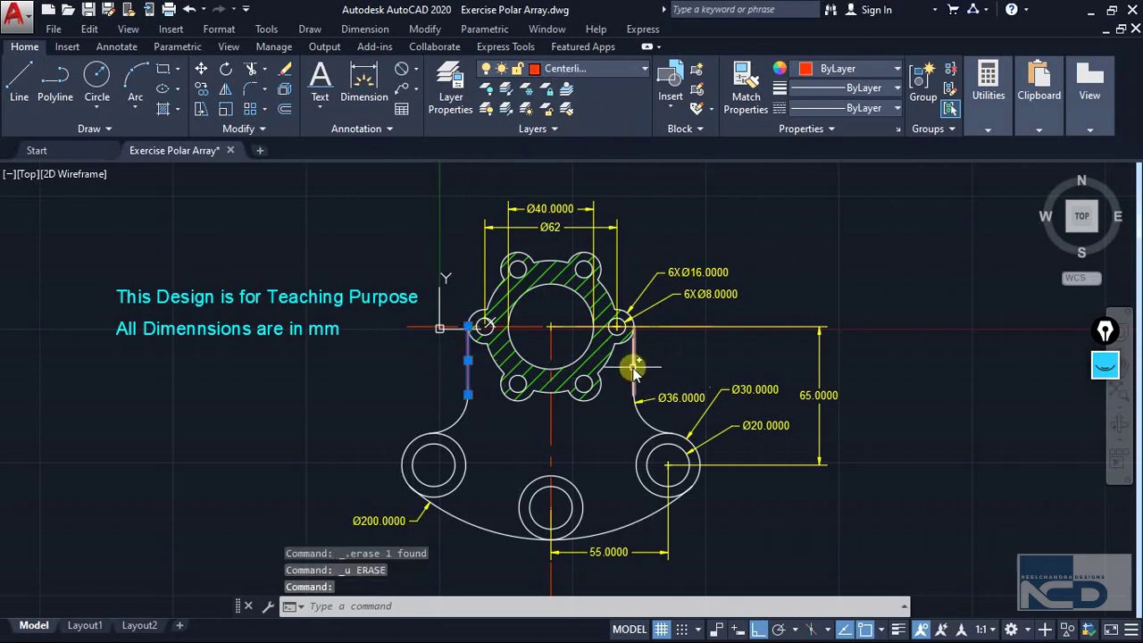
left_click(633, 361)
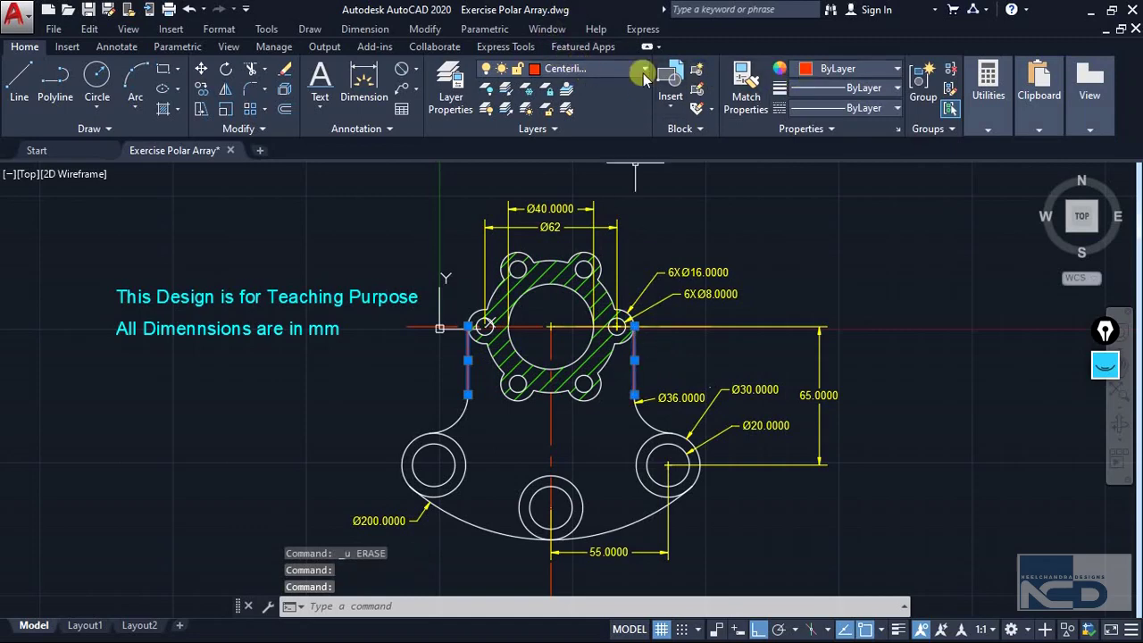
left_click(615, 68)
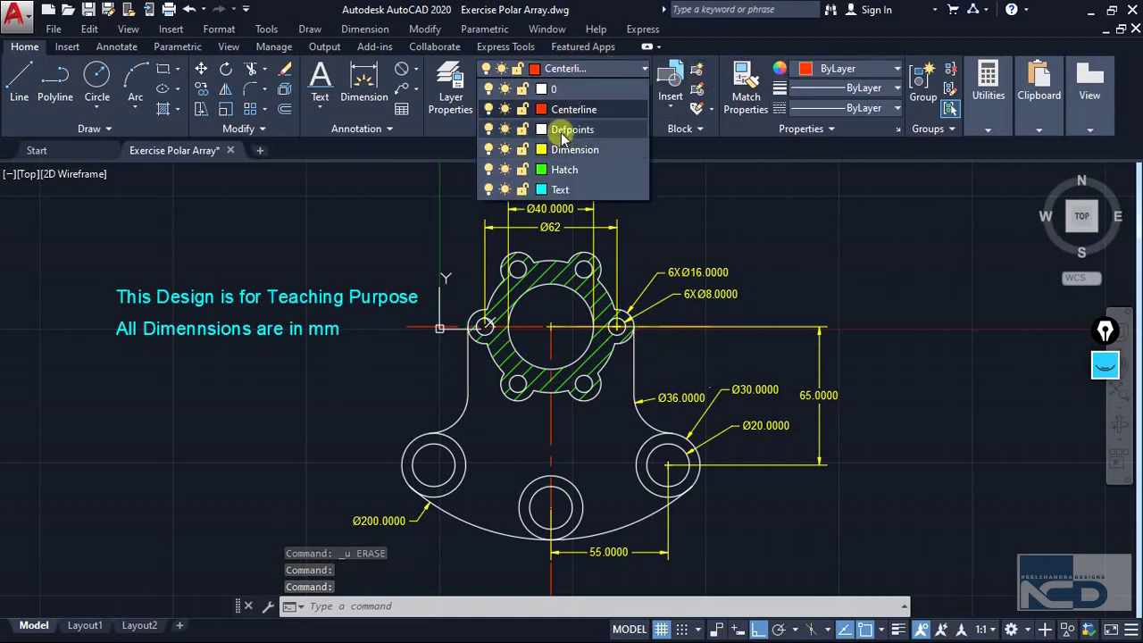
left_click(563, 93)
key("Escape")
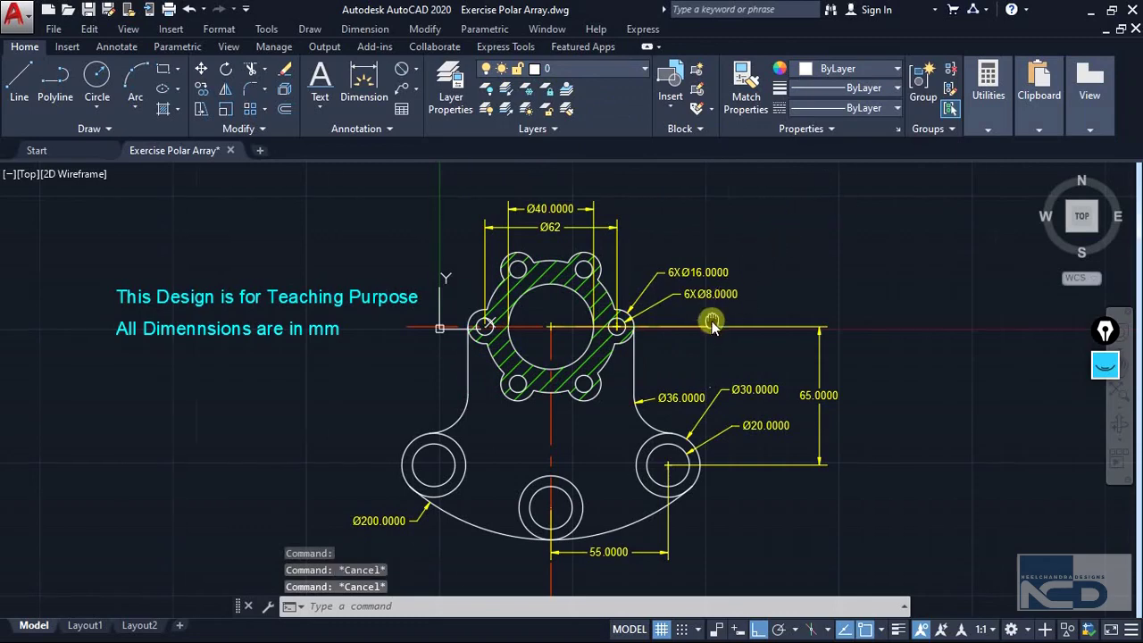
Step: Turn off the Dimension and Centerline layers, hiding the dimensions and red centre lines
middle_click_drag(712, 318, 735, 323)
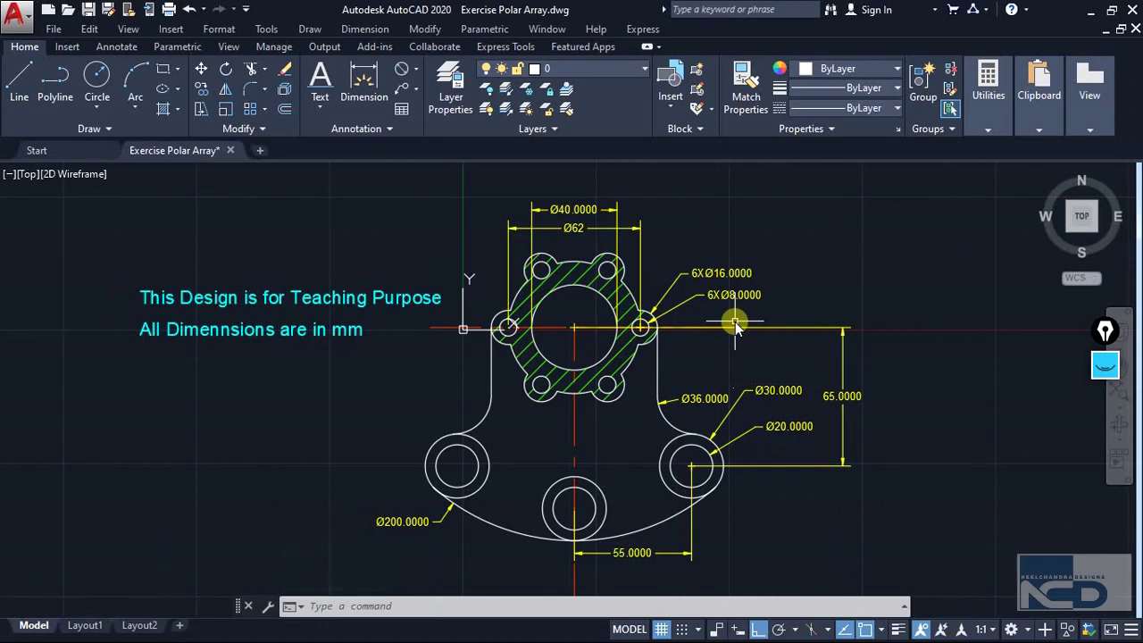
mouse_move(628, 351)
middle_mouse_down()
mouse_move(582, 332)
mouse_move(627, 364)
middle_mouse_up()
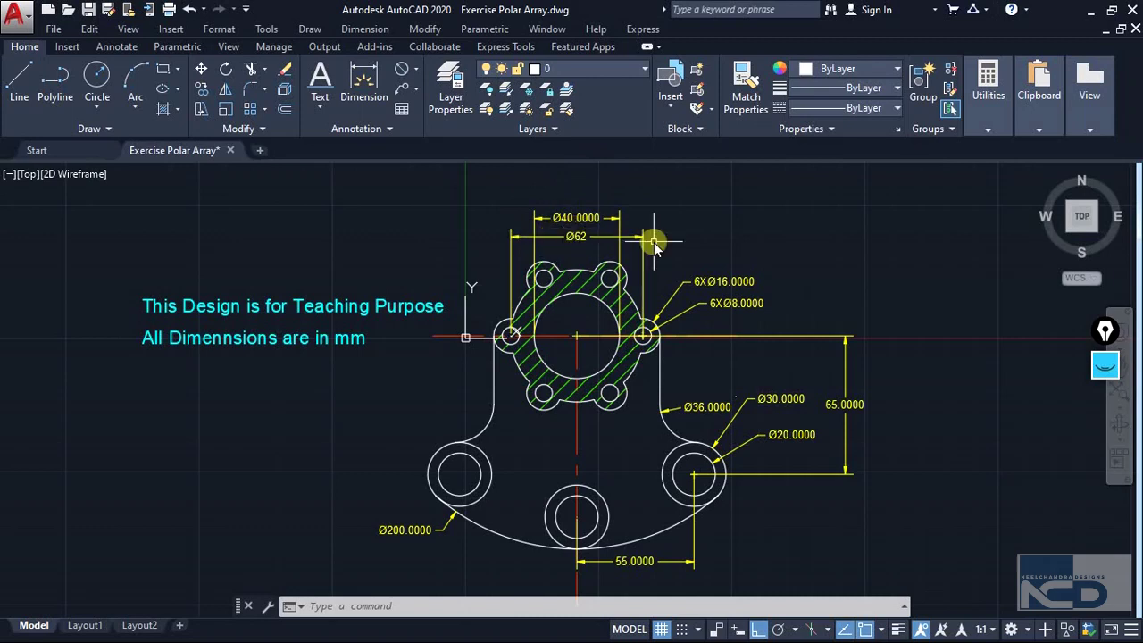
left_click(615, 73)
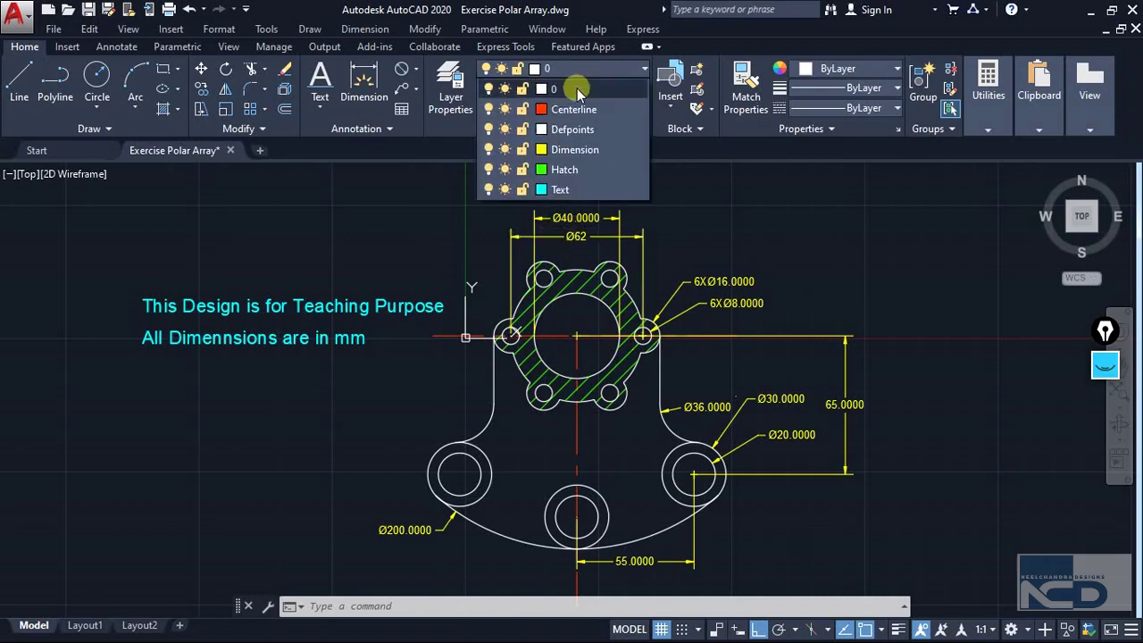
left_click(488, 148)
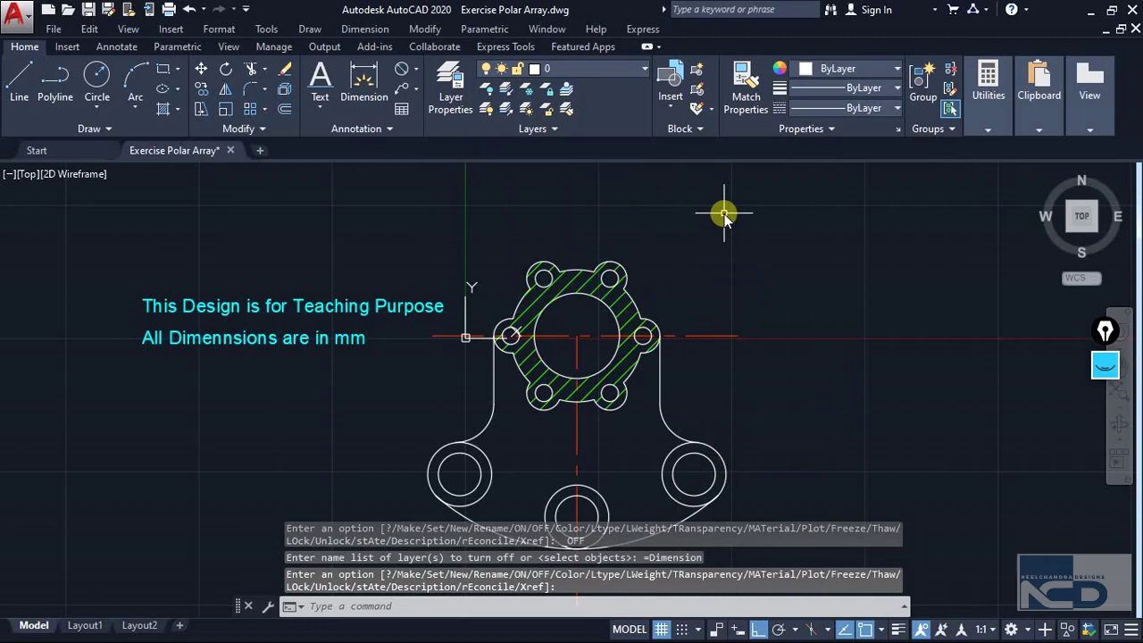
left_click(635, 73)
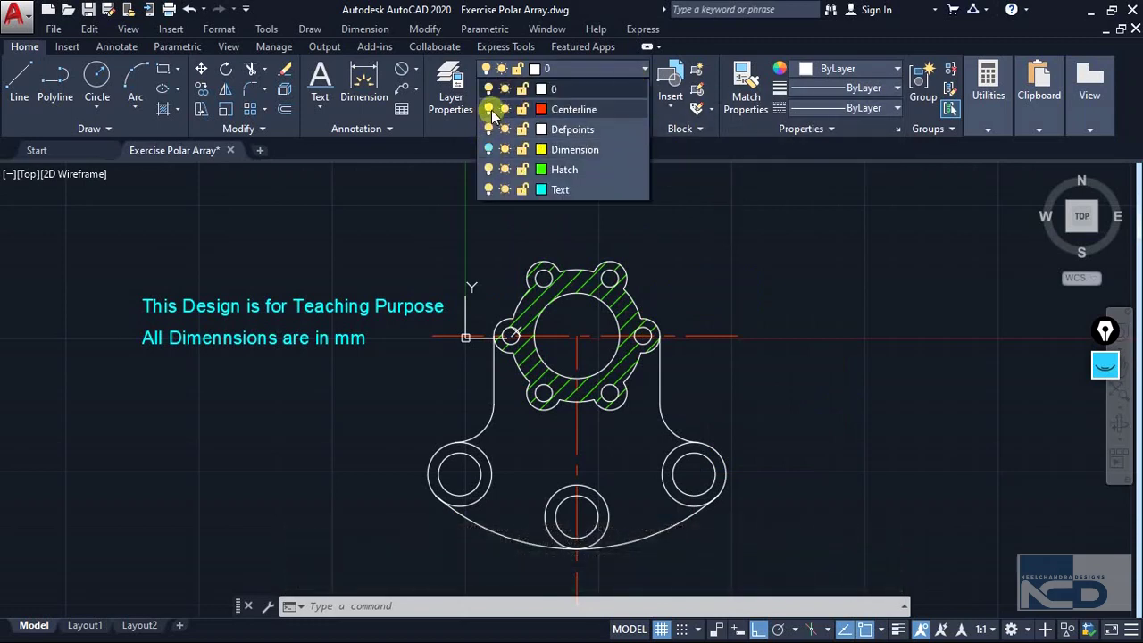
left_click(488, 109)
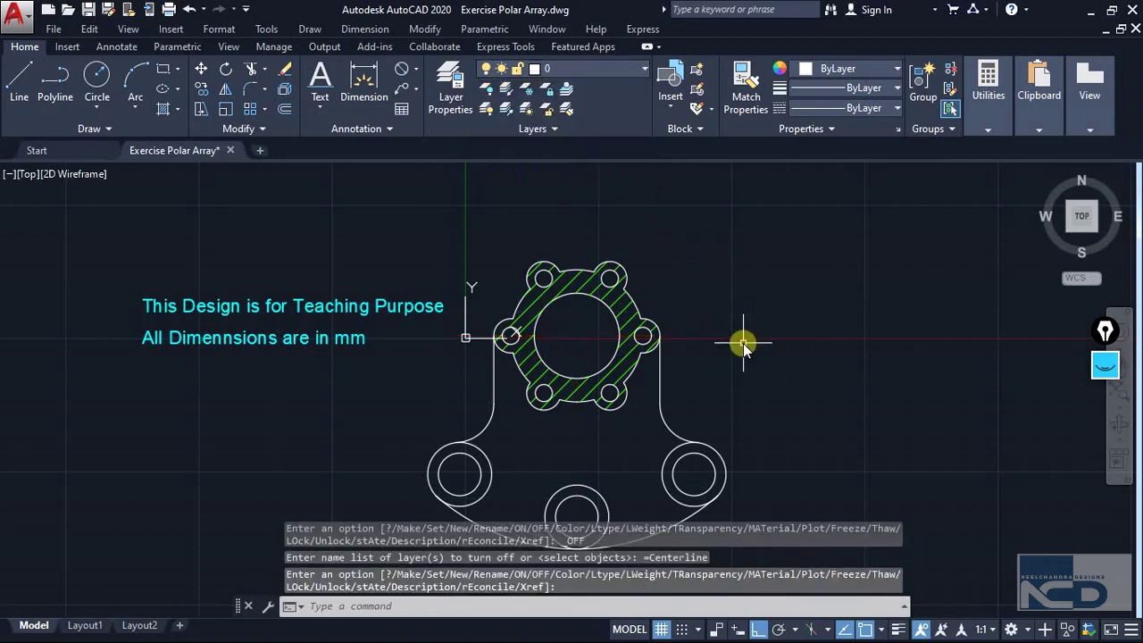
mouse_move(742, 339)
middle_mouse_down()
mouse_move(742, 301)
mouse_move(783, 286)
mouse_move(769, 304)
mouse_move(746, 303)
middle_mouse_up()
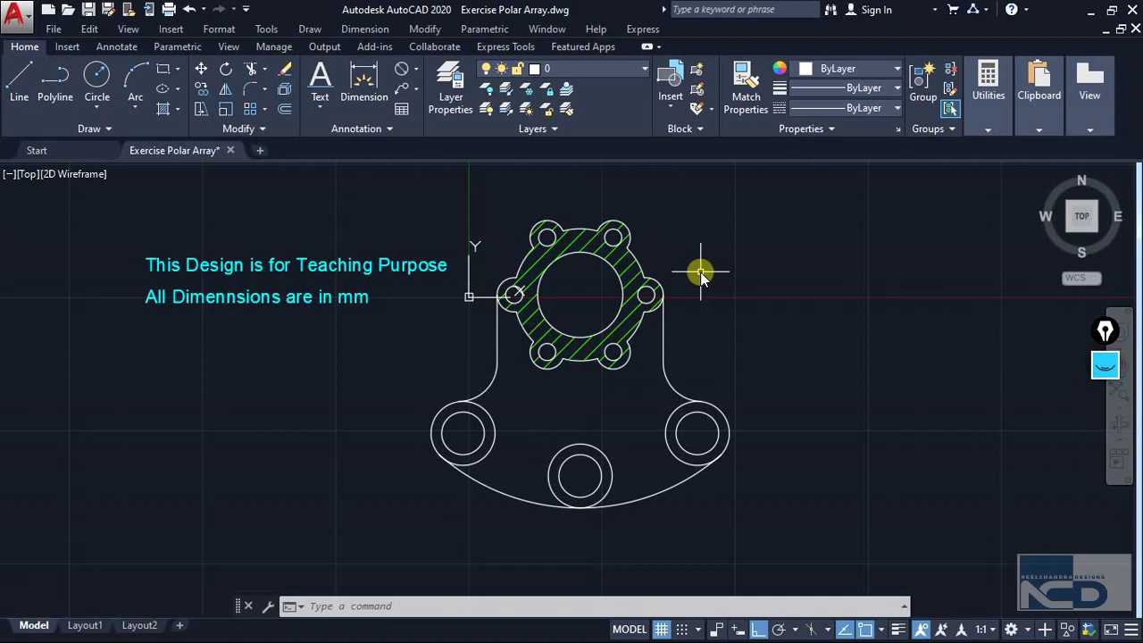
Step: Walk through the layers in LayerWalk, showing Text alone, then stepping up to layer 0 and back
left_click(551, 131)
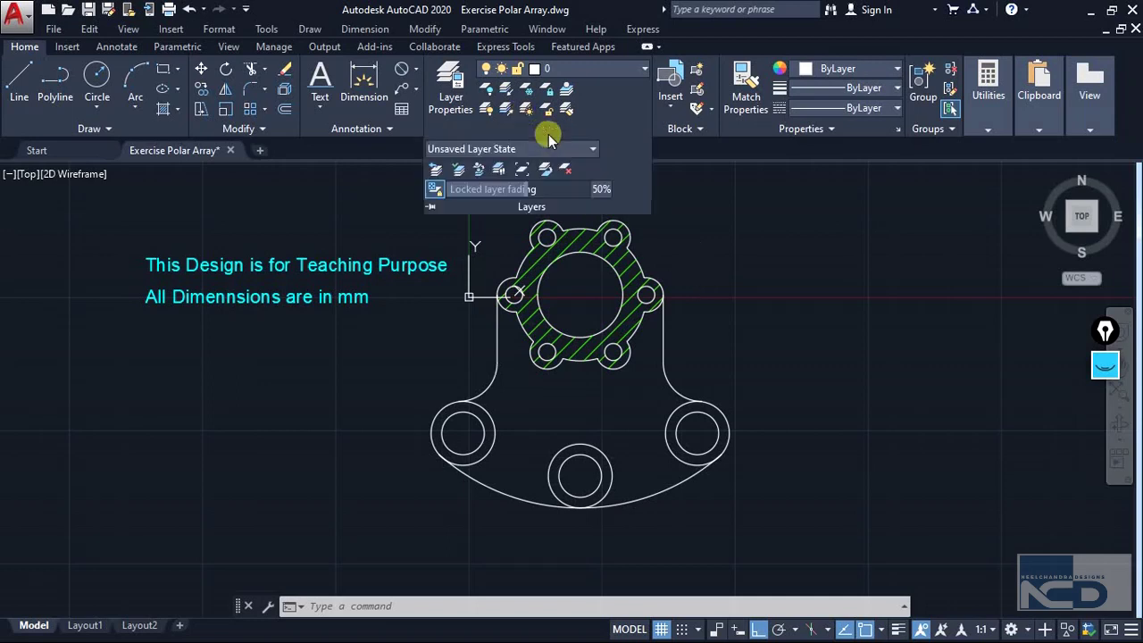
left_click(497, 170)
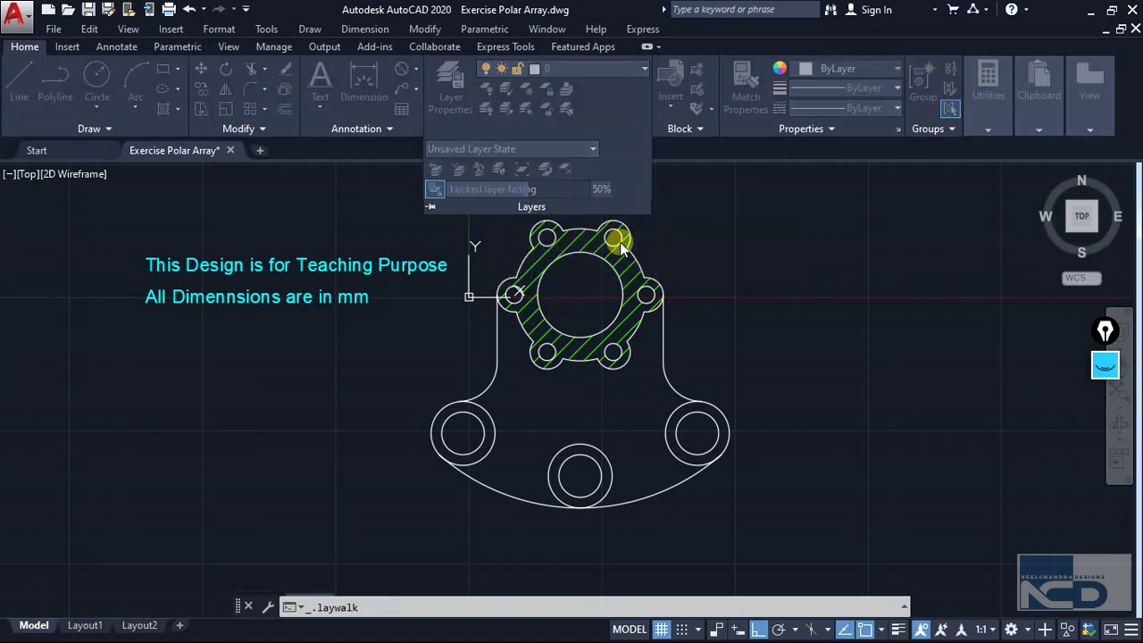
left_click(929, 393)
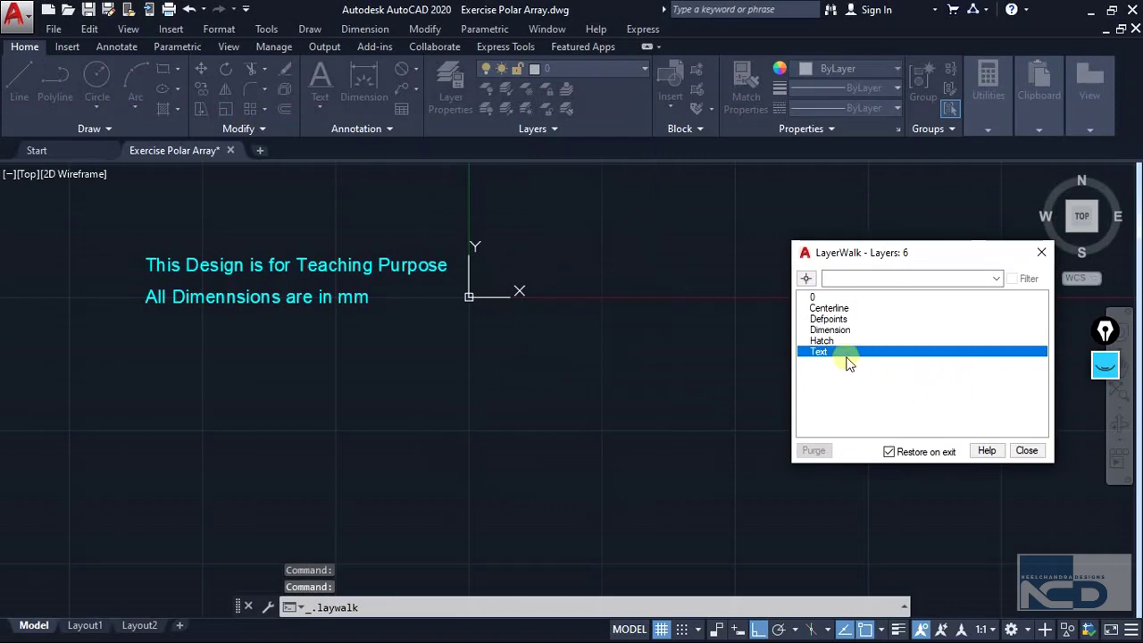
key("Up")
key("Up")
key("Up")
key("Up")
key("Up")
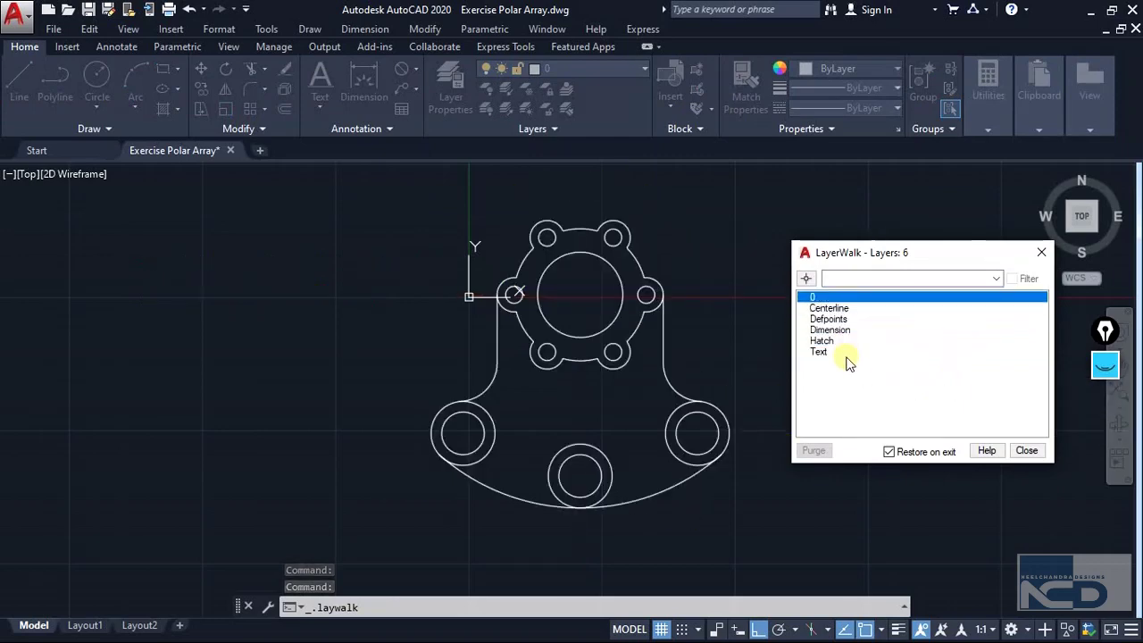
key("Down")
key("Down")
key("Down")
key("Down")
key("Down")
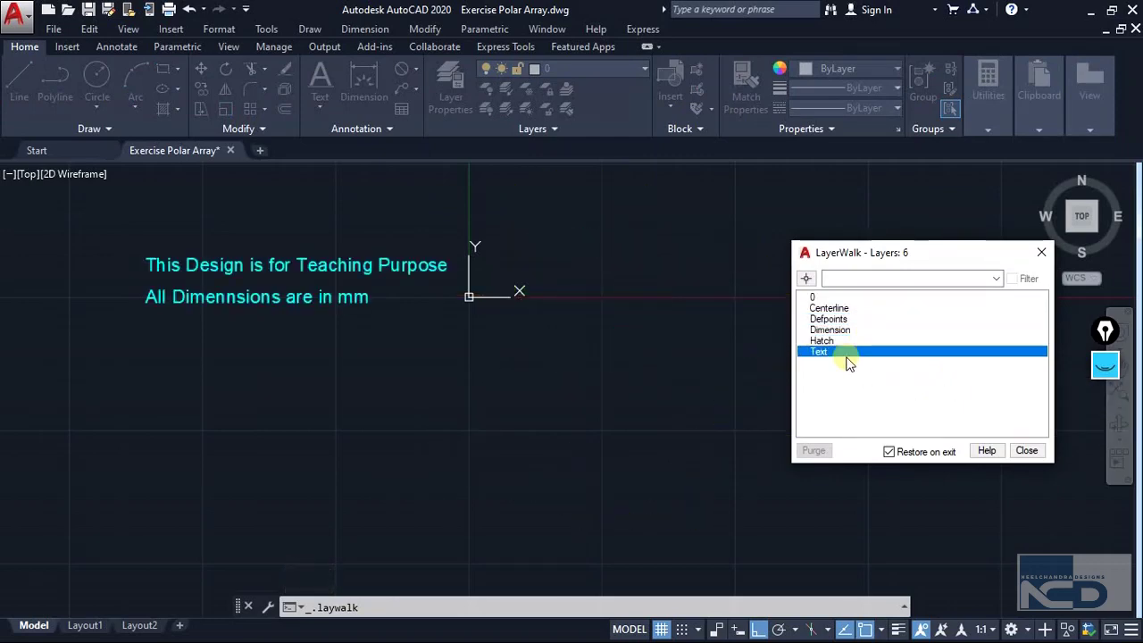
Step: Preview the Centerline through Text layers together, then close LayerWalk with layer states restored
key("shift+Up")
key("shift+Up")
key("shift+Up")
key("shift+Up")
key("shift+Up")
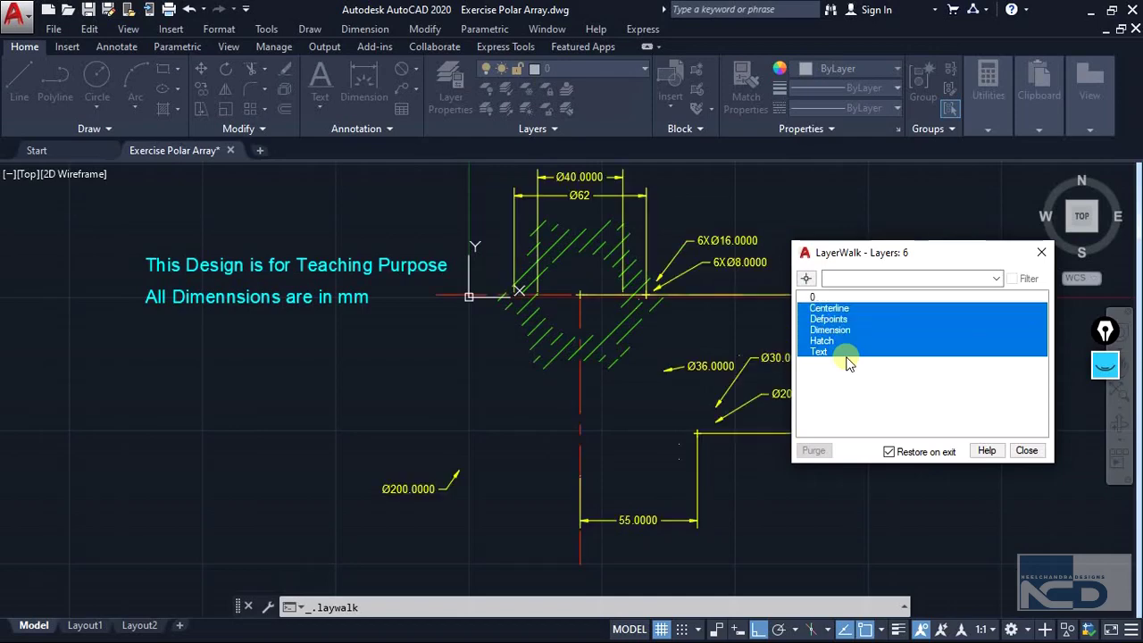
key("shift+Down")
key("shift+Down")
key("shift+Down")
key("shift+Down")
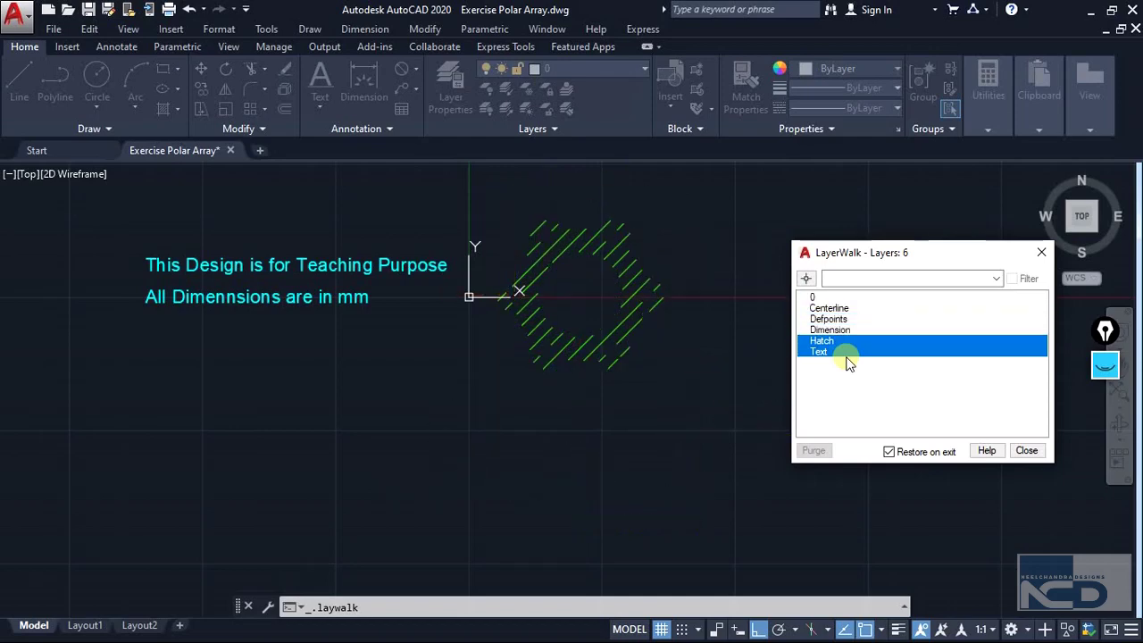
left_click(830, 308, "shift")
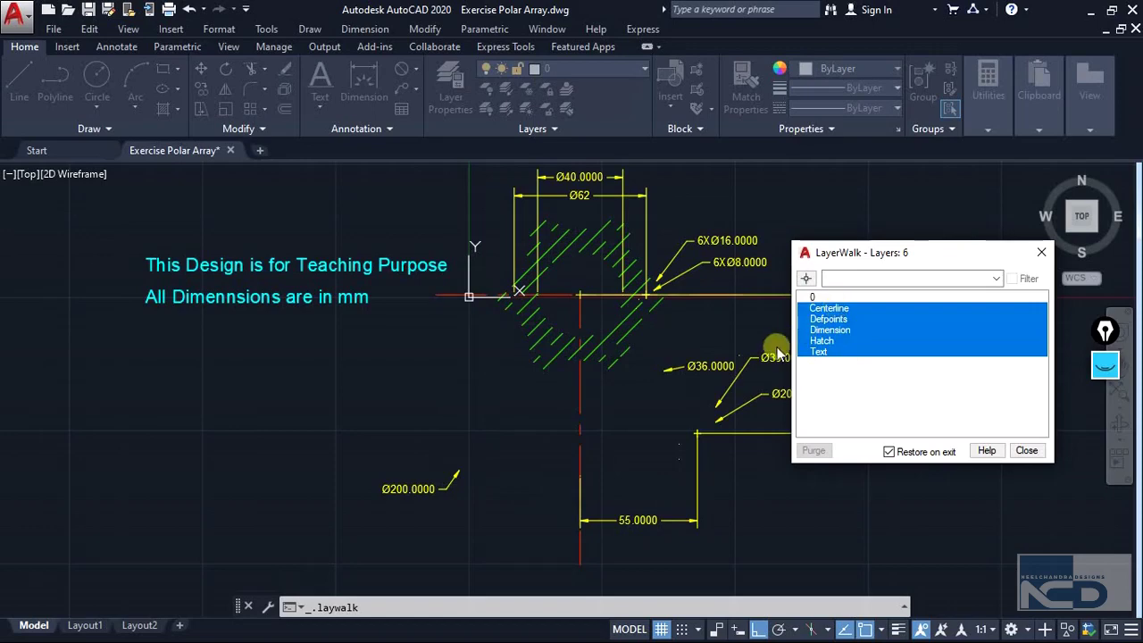
left_click(1027, 451)
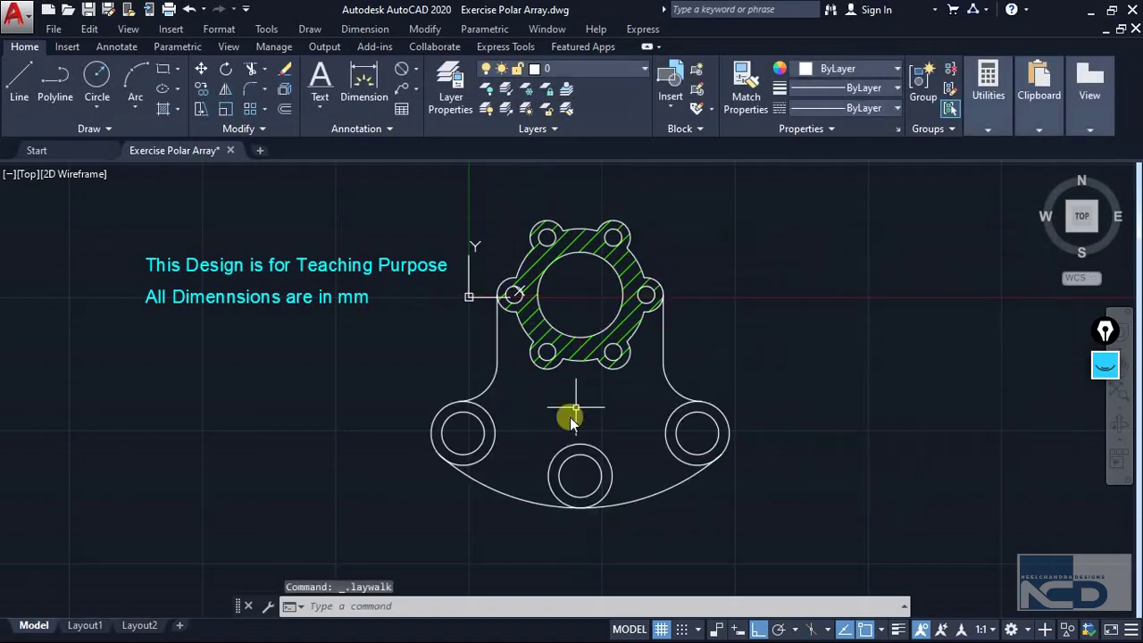
Step: Turn the Centerline and Dimension layers back on from the Layer dropdown
left_click(607, 69)
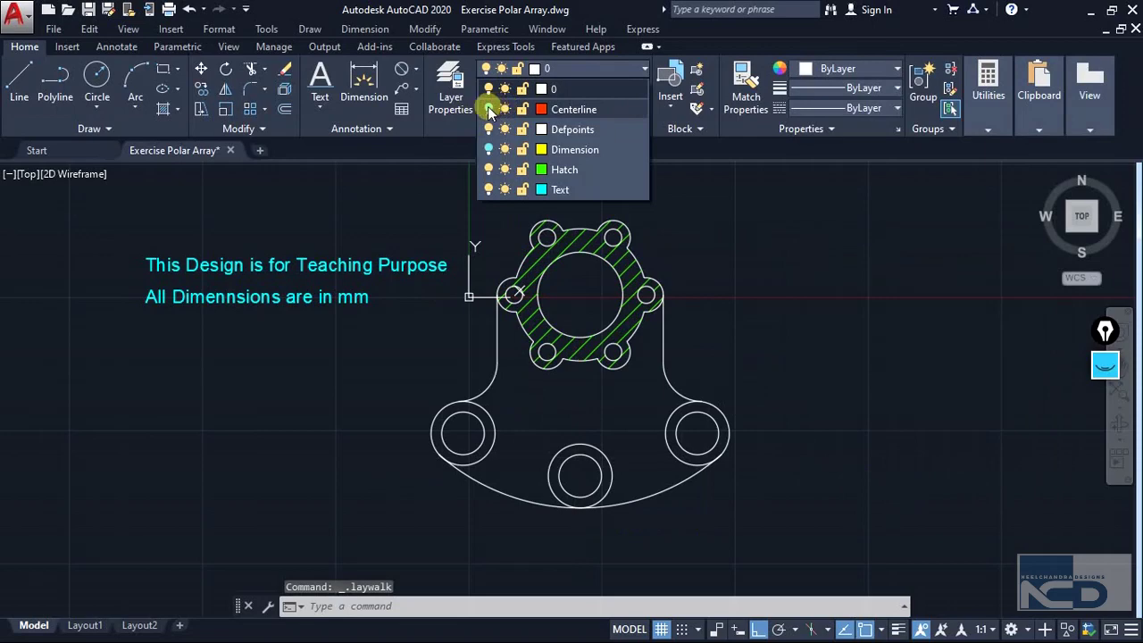
left_click(489, 109)
left_click(488, 149)
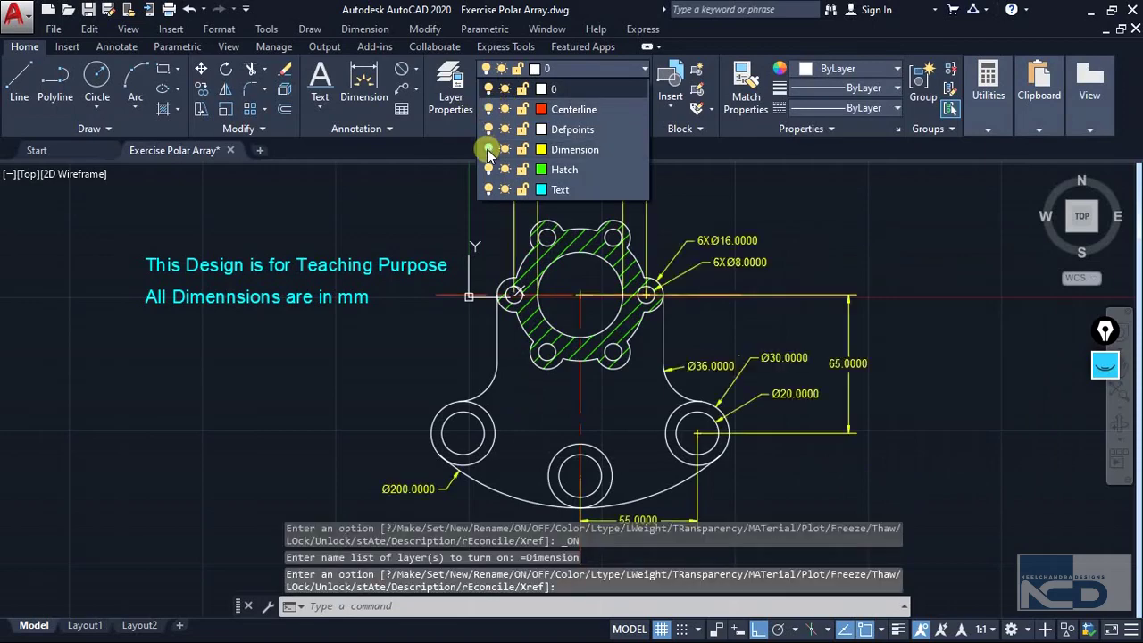
left_click(825, 234)
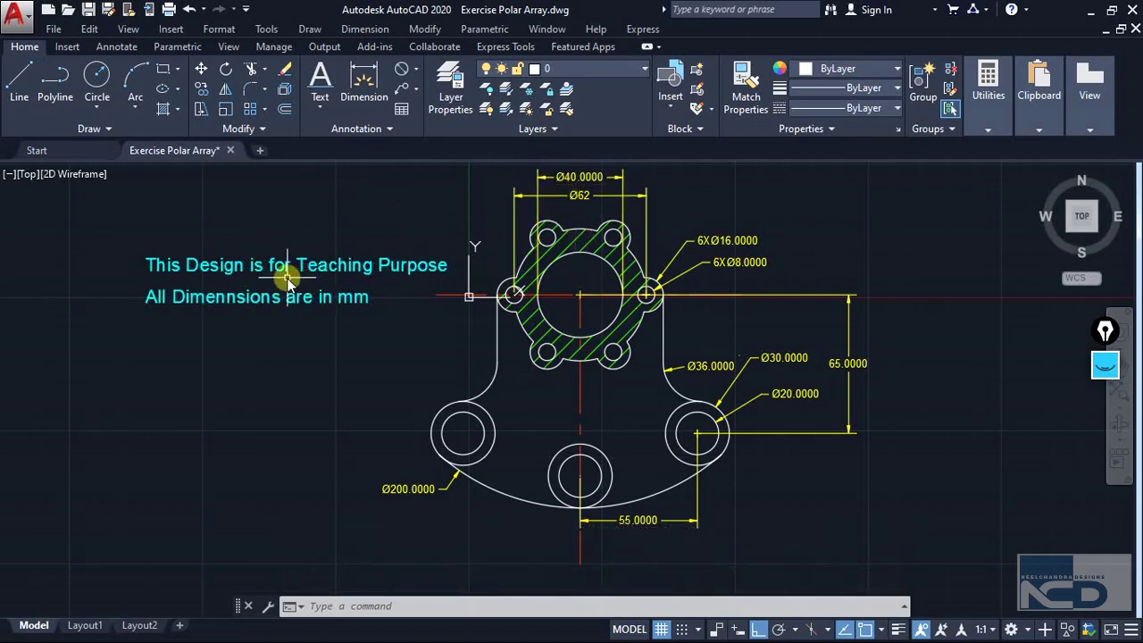
middle_click_drag(290, 286, 307, 304)
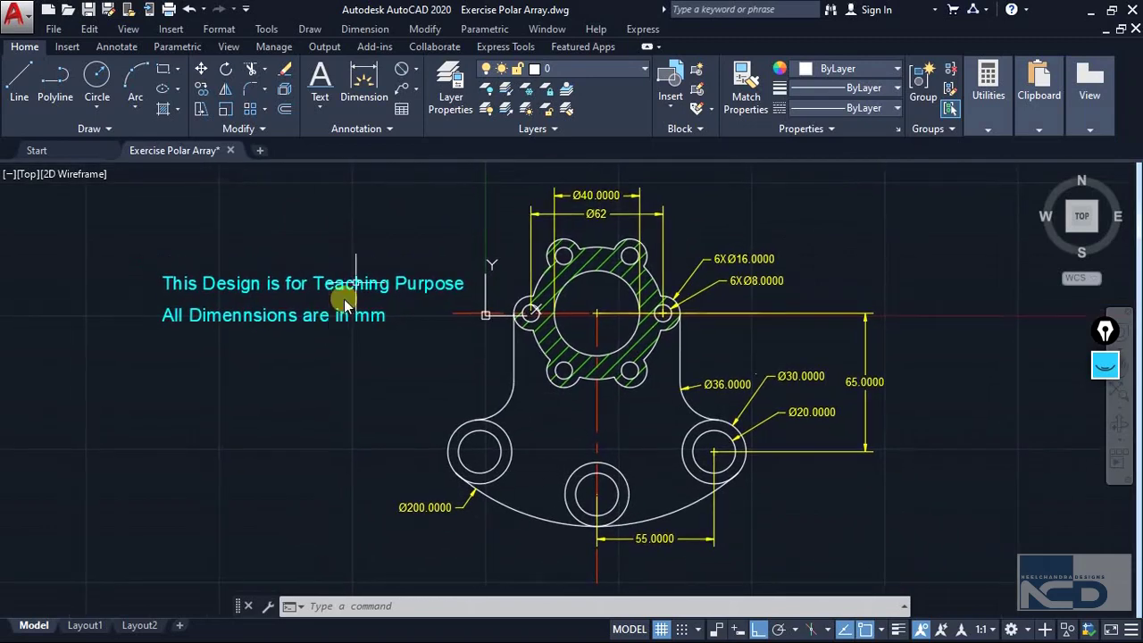
left_click(578, 73)
left_click(446, 175)
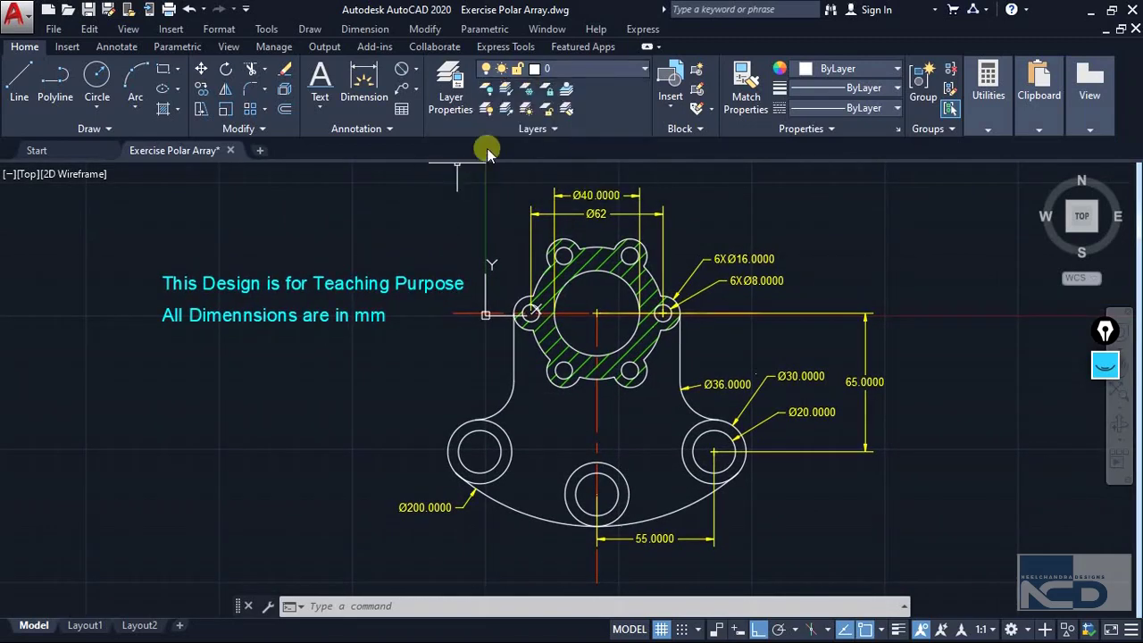
Step: Merge the Text layer into Dimension with LAYMRG, picking a note then a dimension, and confirm
left_click(529, 129)
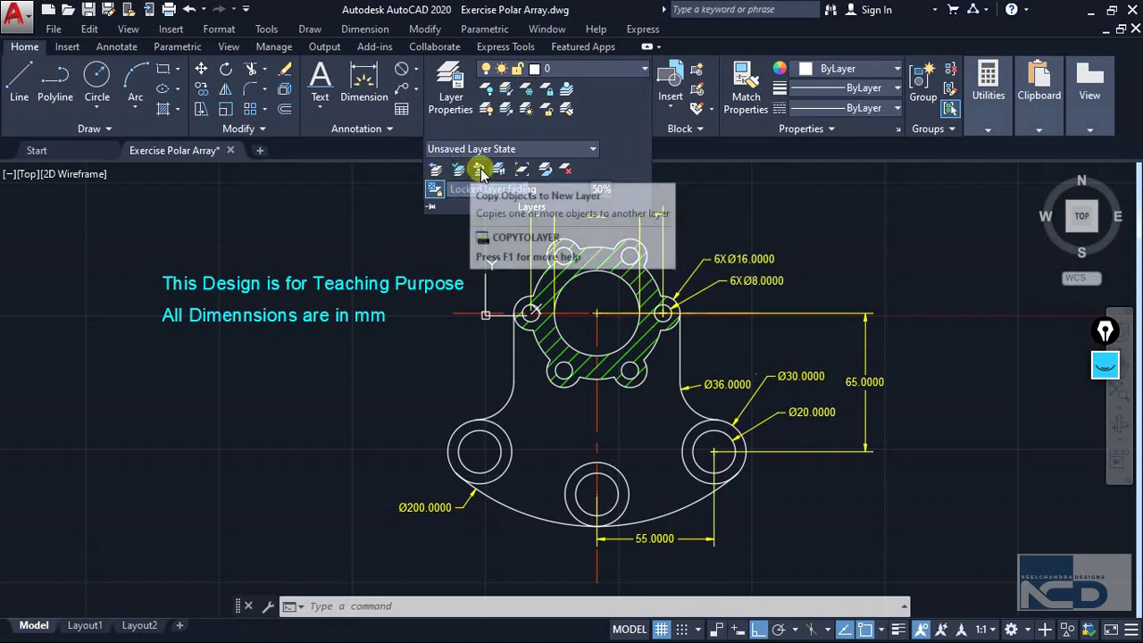
left_click(545, 171)
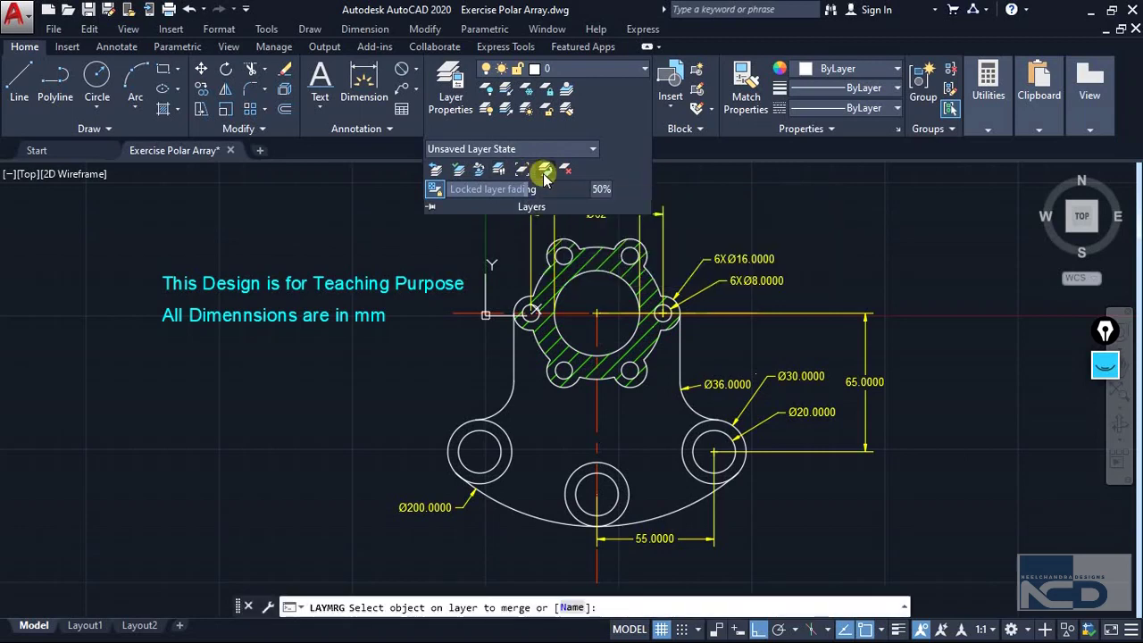
left_click(545, 171)
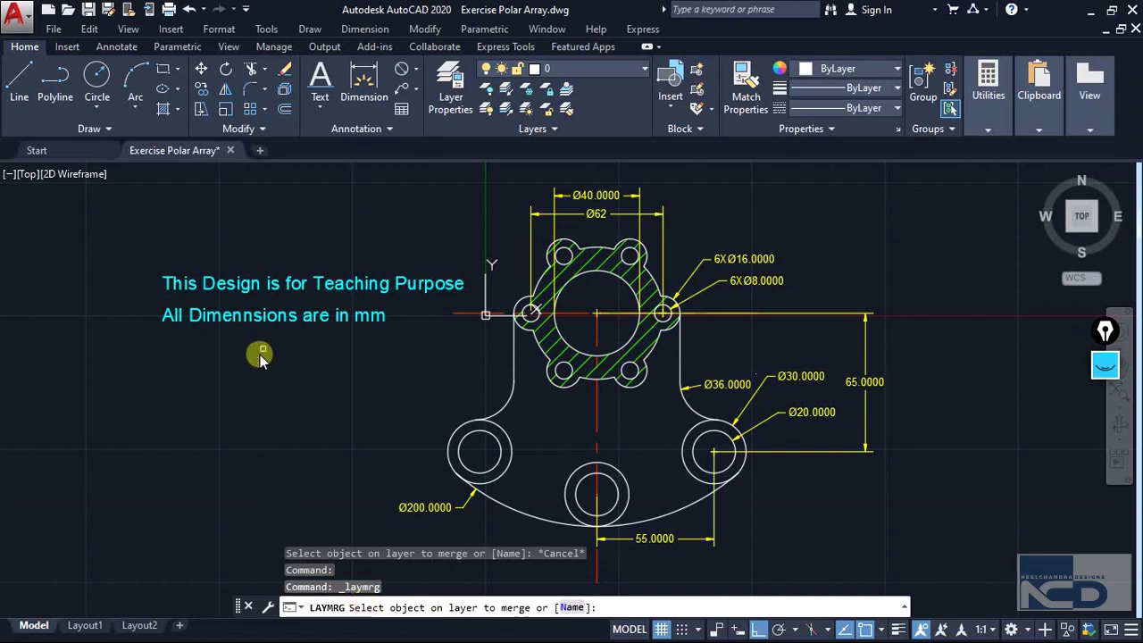
left_click(272, 323)
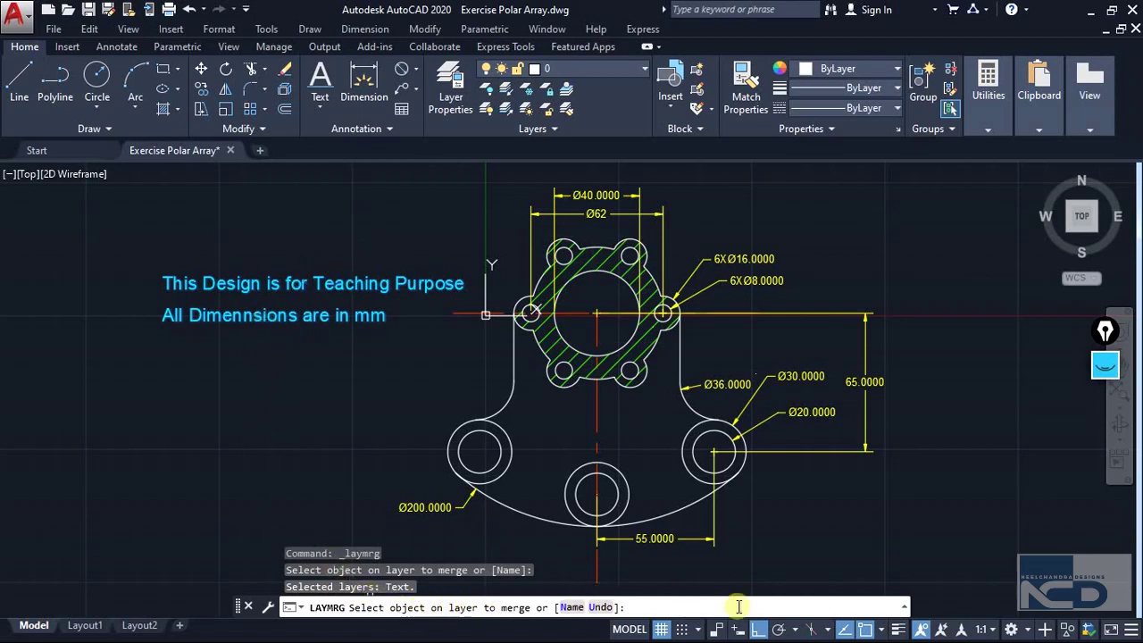
key("Return")
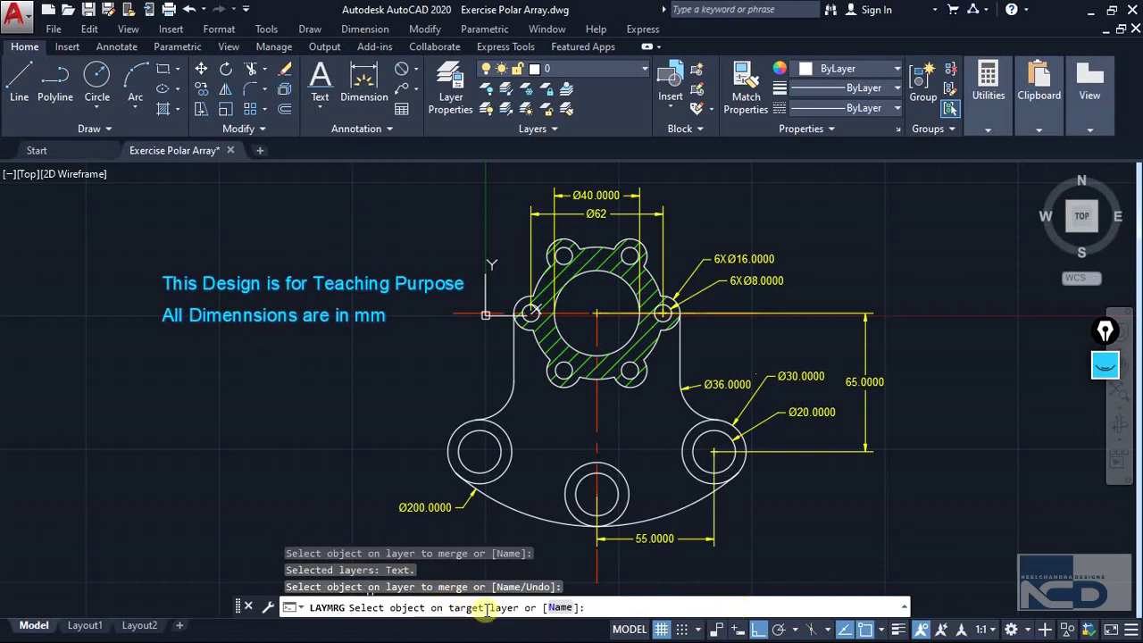
left_click(784, 278)
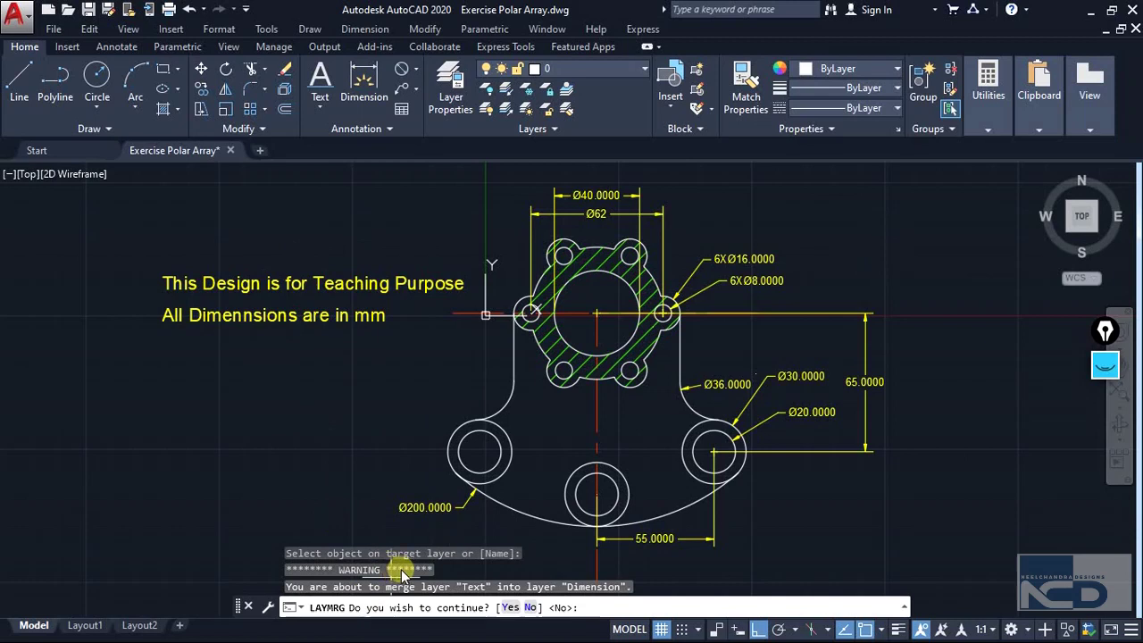
left_click(511, 607)
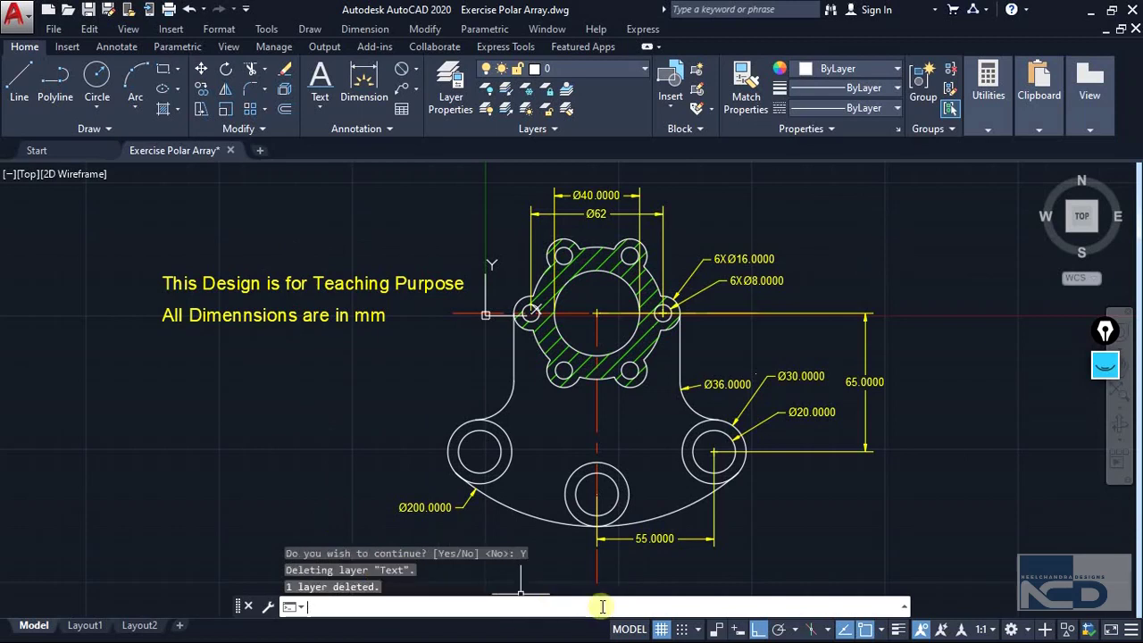
left_click(623, 72)
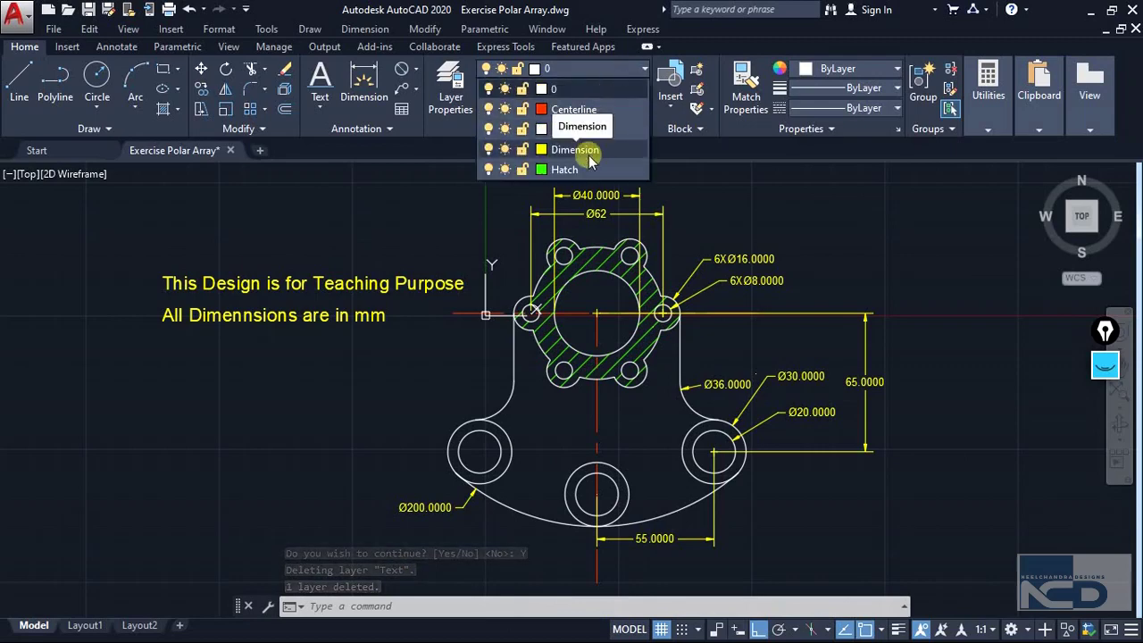
Step: Lock the Dimension layer from the Layer dropdown
left_click(438, 209)
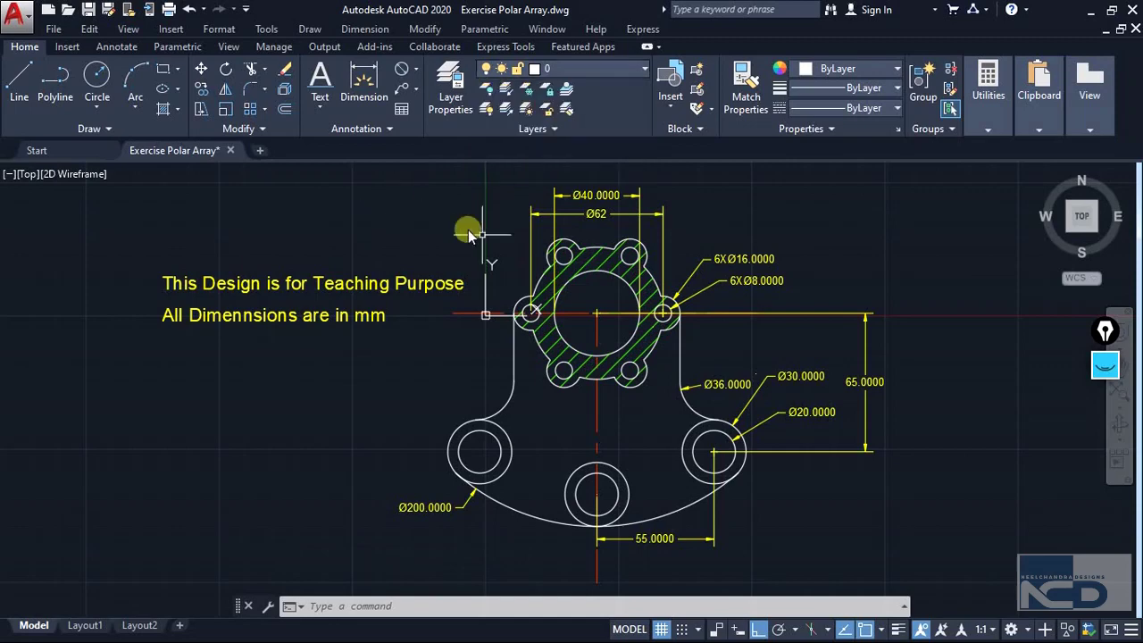
left_click(355, 253)
middle_click_drag(449, 263, 396, 268)
left_click(393, 263)
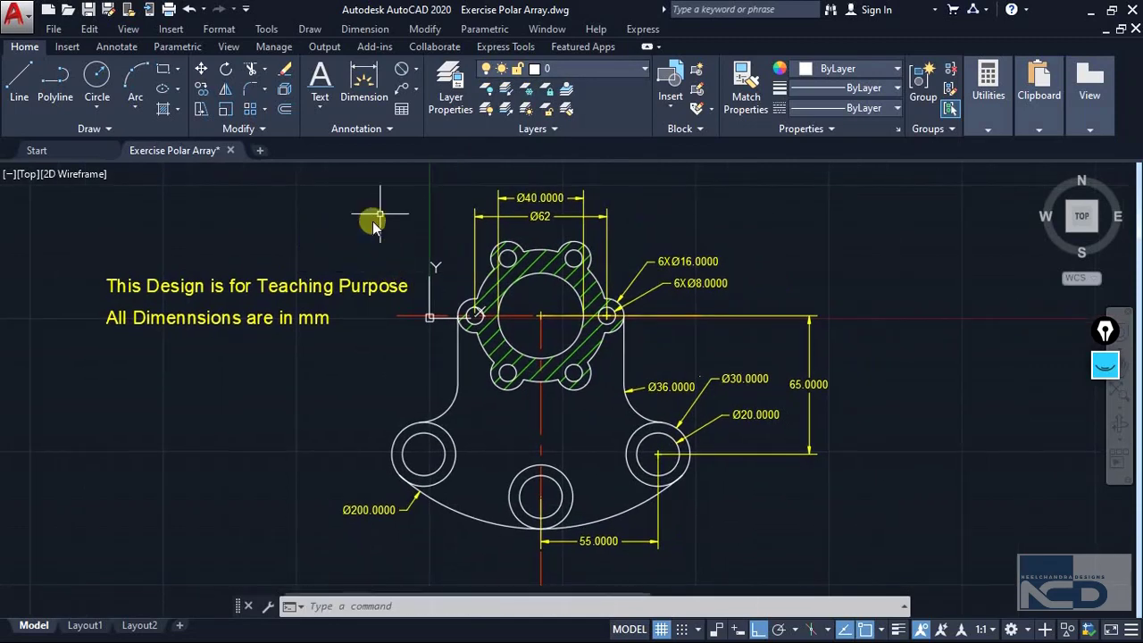
left_click(614, 71)
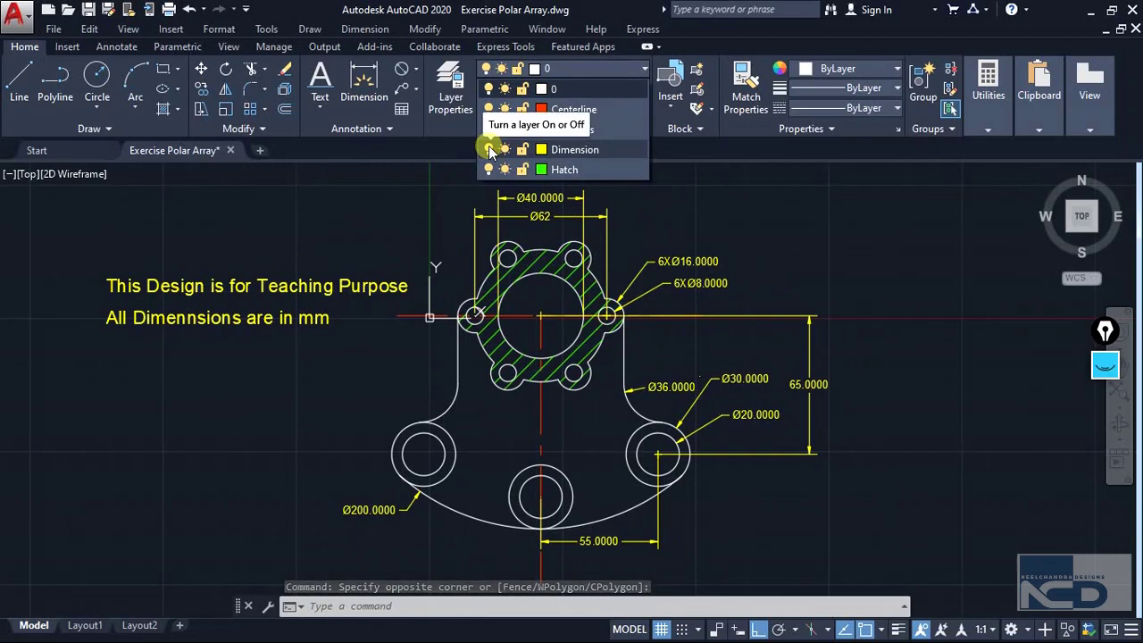
left_click(522, 153)
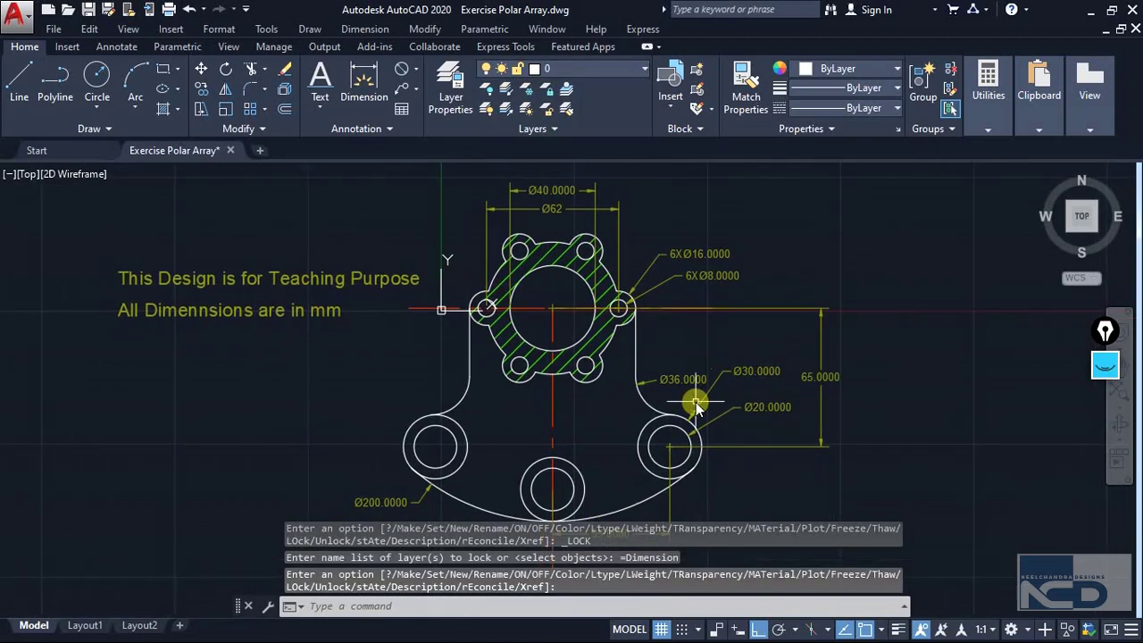
Step: Raise the locked layer fading to 80% and centre the flange in the view
scroll(701, 393, "down", 3)
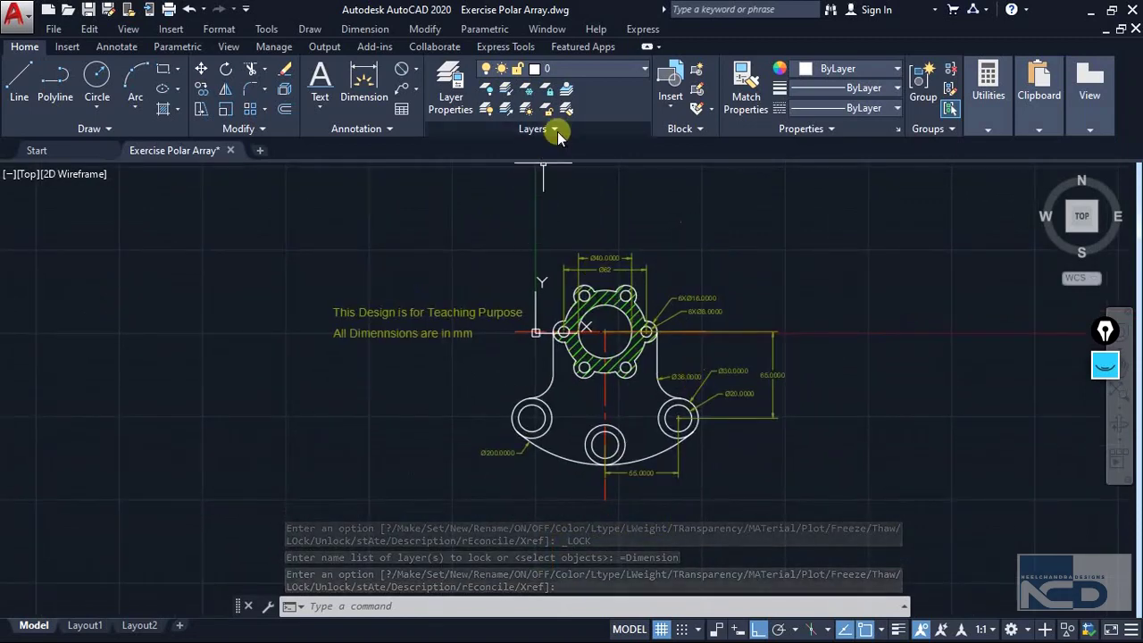
left_click(547, 128)
mouse_move(527, 192)
left_mouse_down()
mouse_move(454, 189)
mouse_move(740, 184)
left_mouse_up()
left_click(773, 229)
left_click(822, 343)
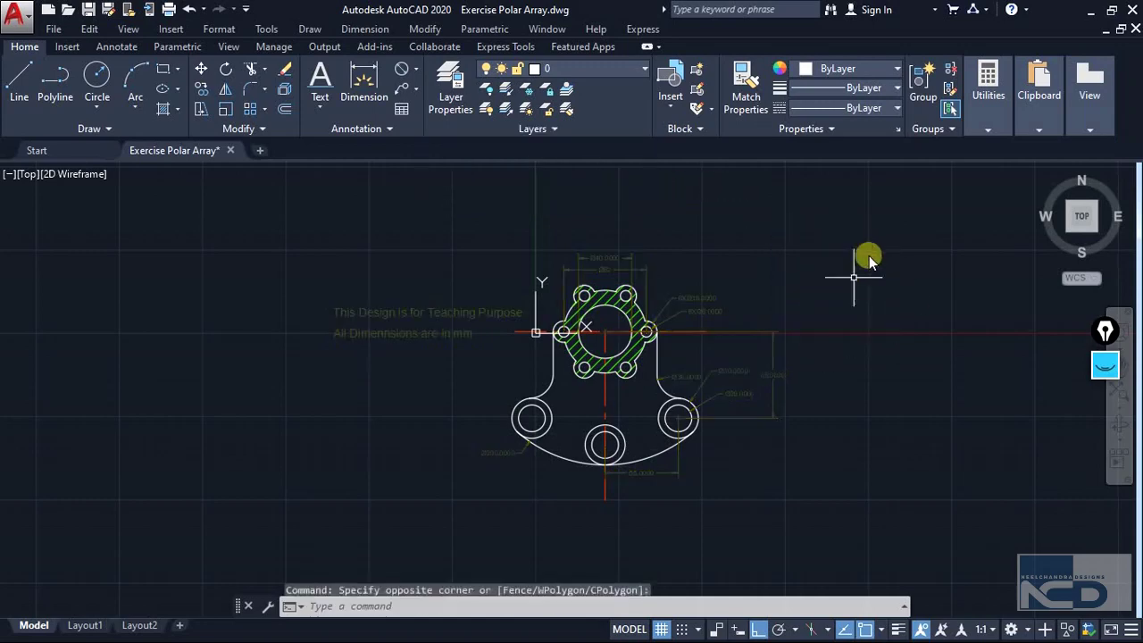
scroll(658, 351, "up", 5)
scroll(497, 352, "down", 3)
middle_click_drag(497, 352, 711, 367)
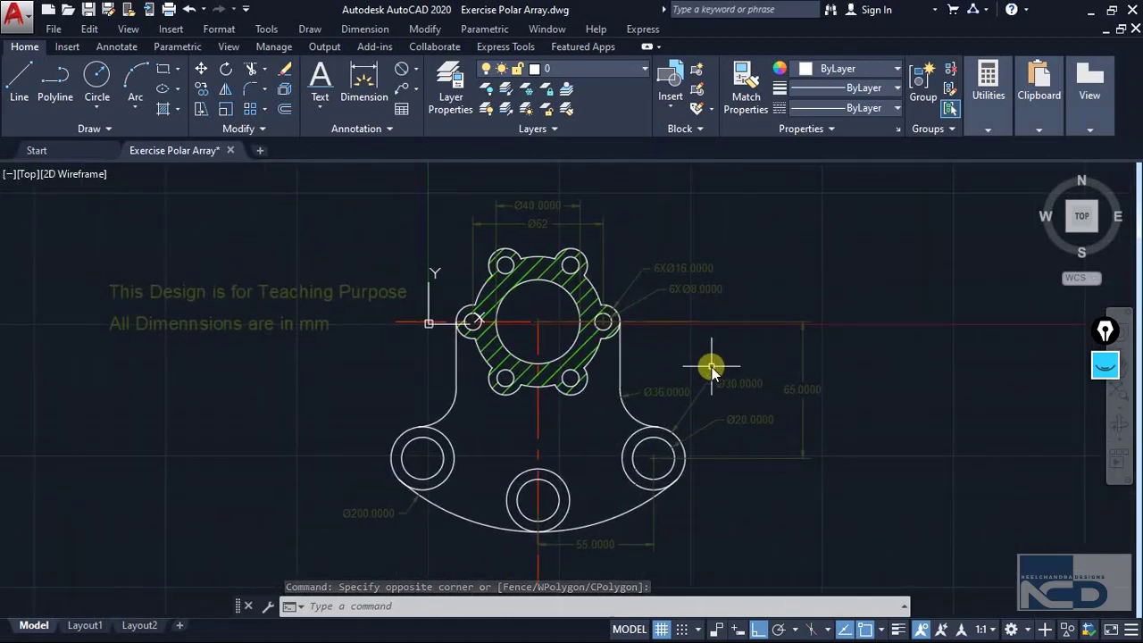